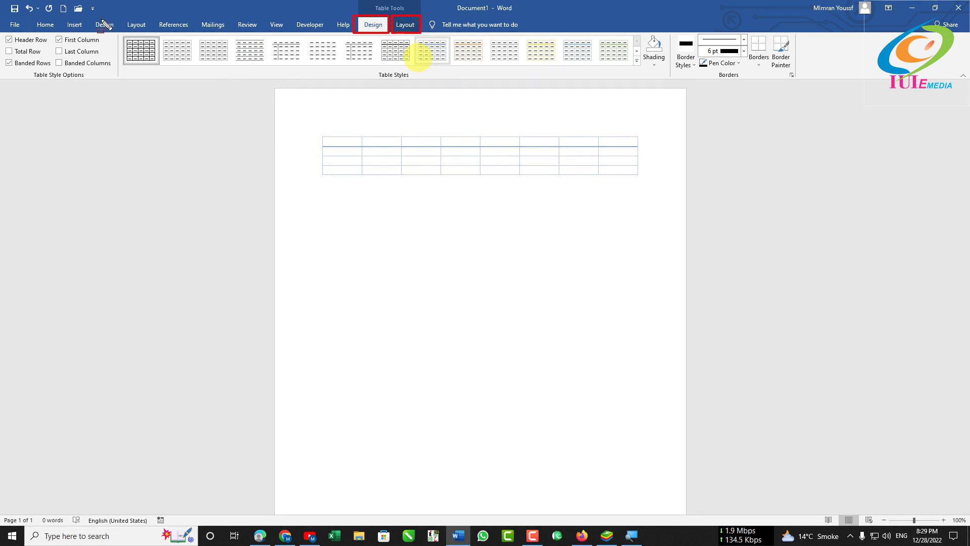
{"action": "left_click_drag", "start_coordinate": [114, 30], "coordinate": [153, 34]}
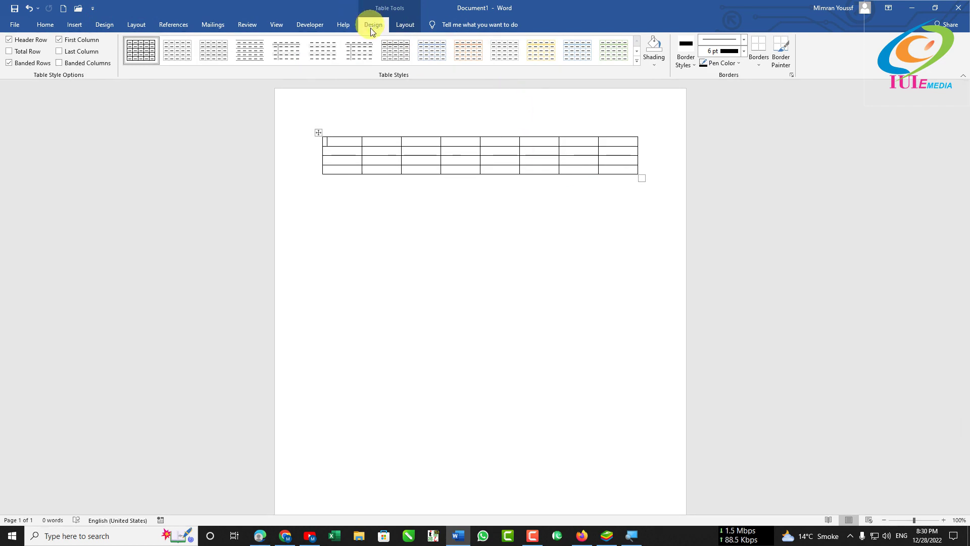
- Apply the black Grid Table 5 Dark style to the table
{"action": "left_click", "coordinate": [375, 143]}
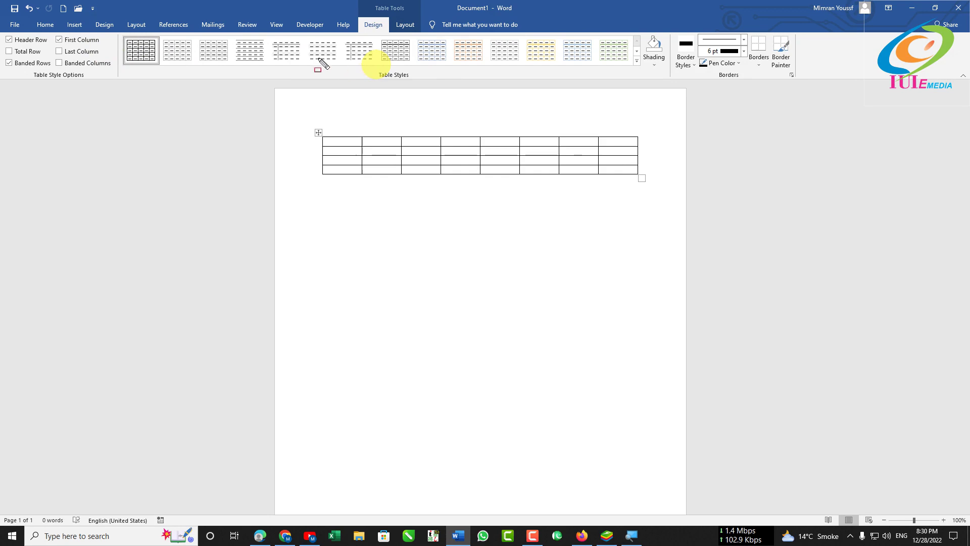
{"action": "mouse_move", "coordinate": [114, 33]}
{"action": "left_mouse_down"}
{"action": "mouse_move", "coordinate": [684, 67]}
{"action": "mouse_move", "coordinate": [637, 71]}
{"action": "left_mouse_up"}
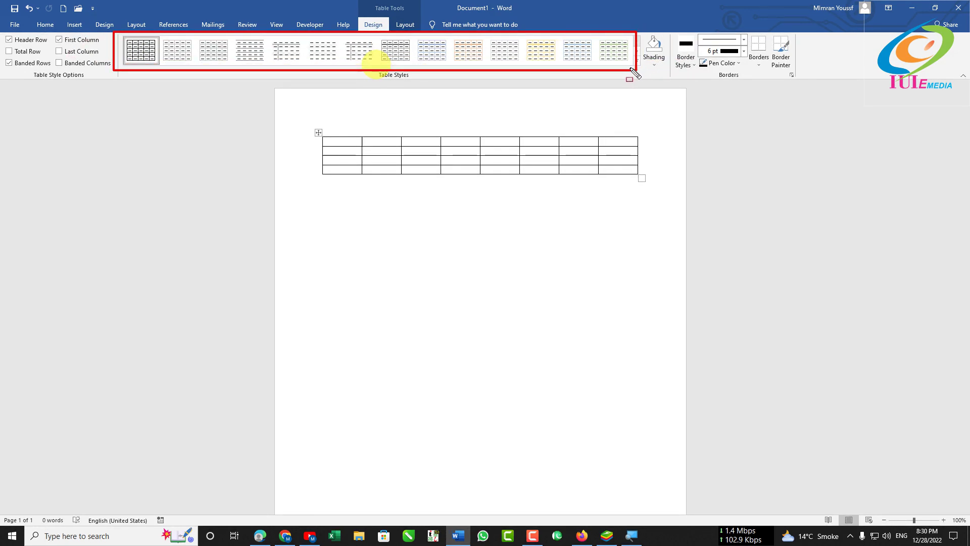
{"action": "key", "text": "Escape"}
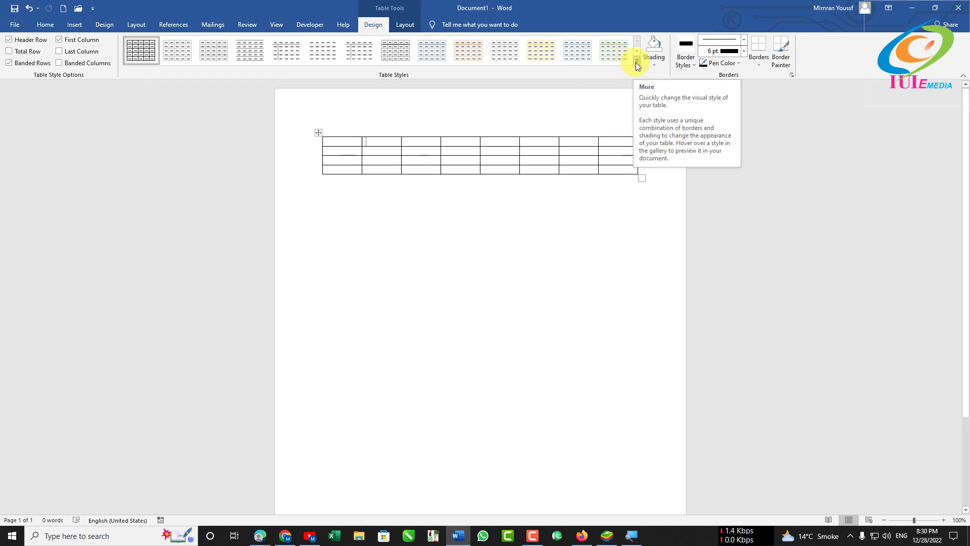
{"action": "left_click", "coordinate": [636, 62]}
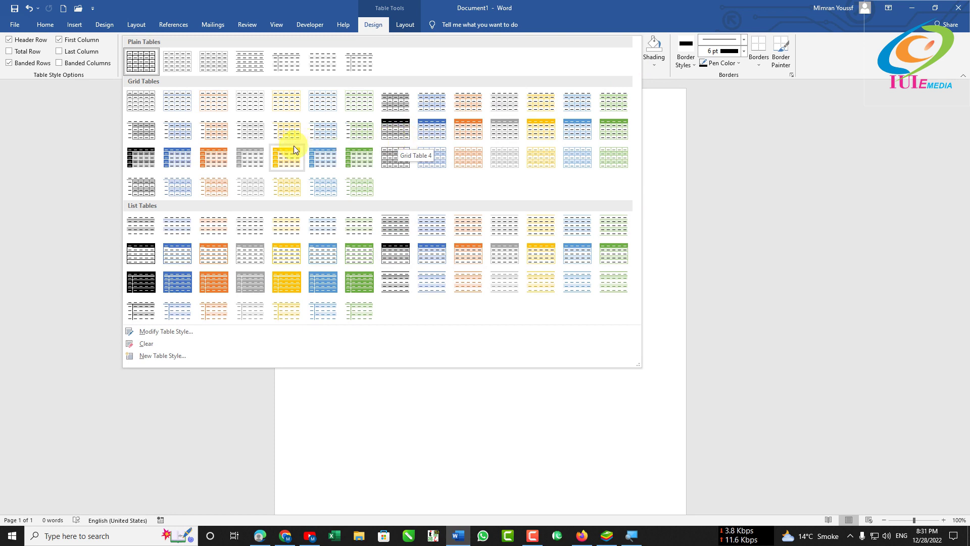
{"action": "left_click", "coordinate": [144, 153]}
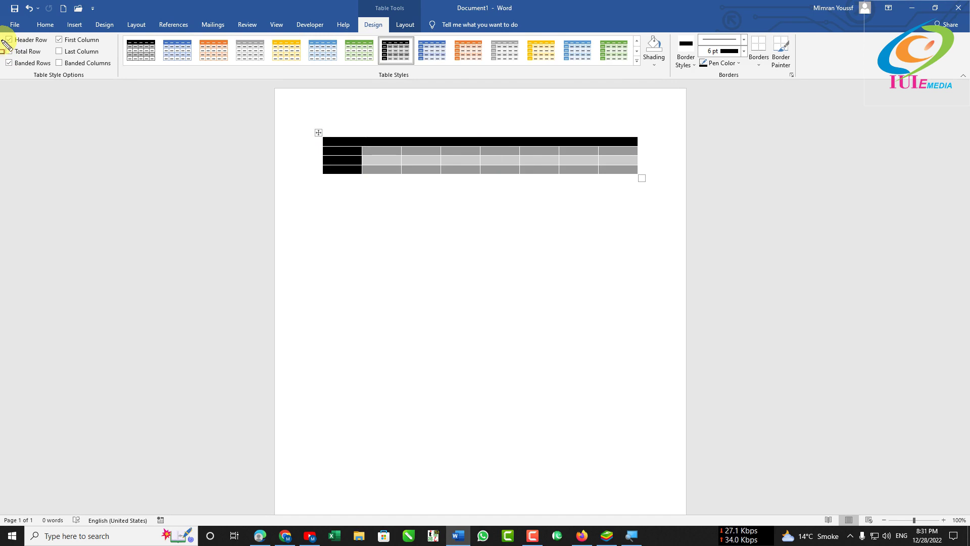
{"action": "left_click_drag", "start_coordinate": [2, 33], "coordinate": [111, 83]}
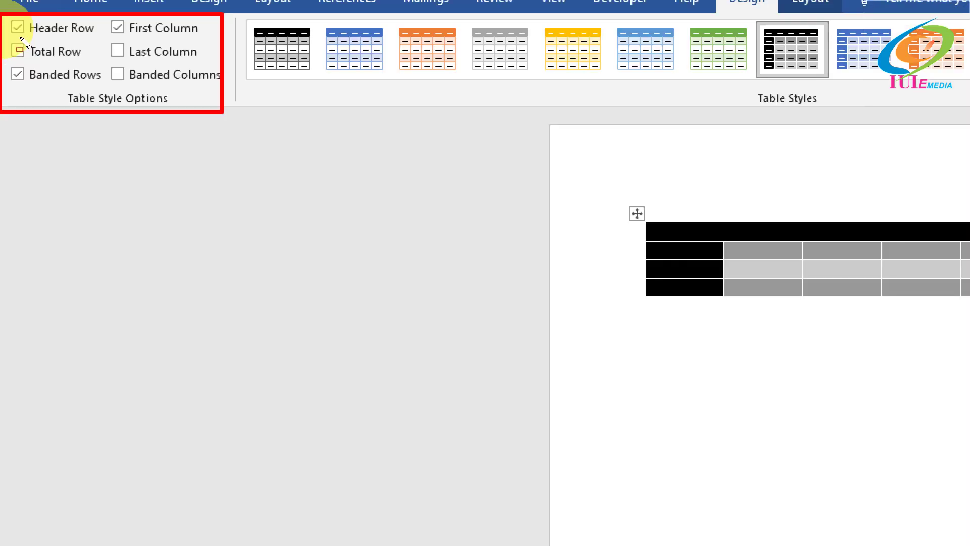
{"action": "left_click", "coordinate": [48, 52]}
{"action": "left_click_drag", "start_coordinate": [5, 37], "coordinate": [59, 86]}
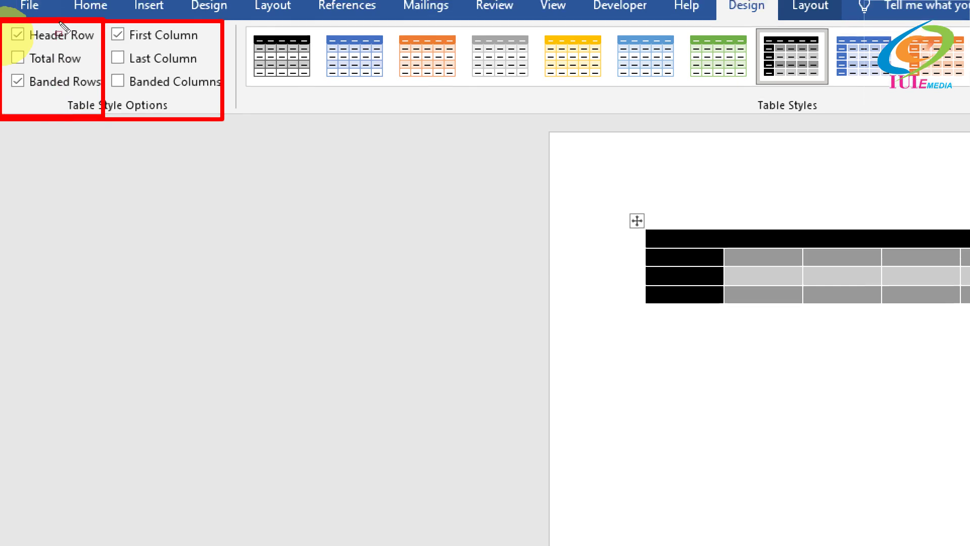
{"action": "left_click_drag", "start_coordinate": [82, 62], "coordinate": [116, 94]}
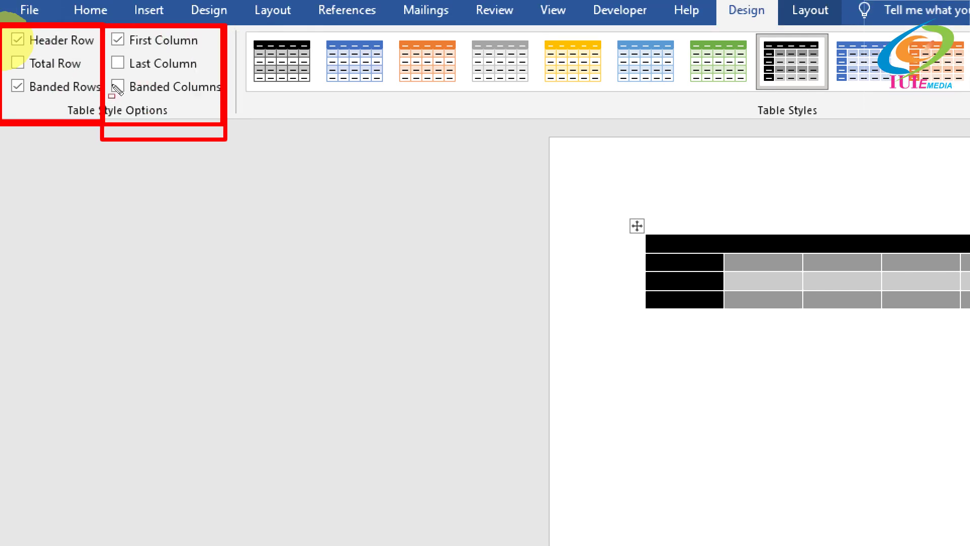
{"action": "key", "text": "Escape"}
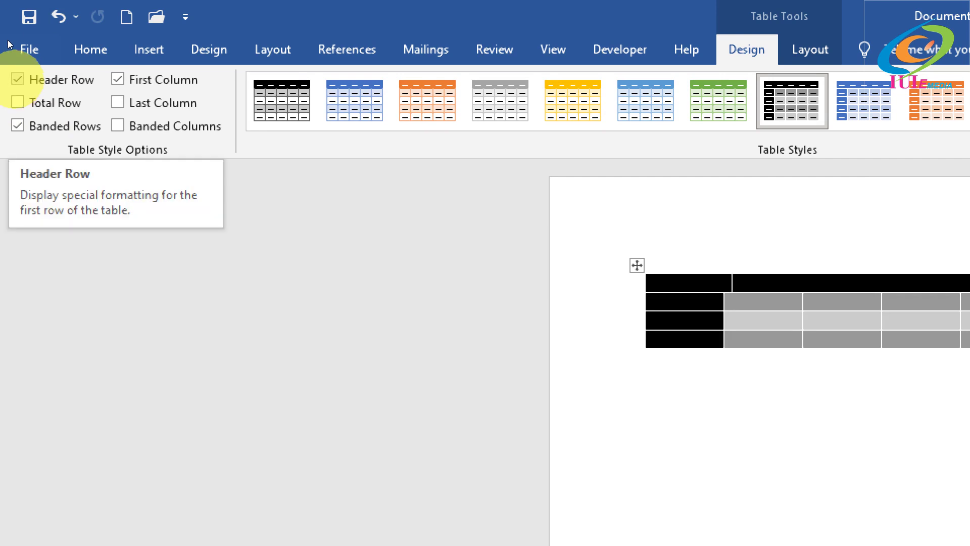
- Turn off the table's Header Row and First Column formatting, and restore both options
{"action": "left_click", "coordinate": [18, 79]}
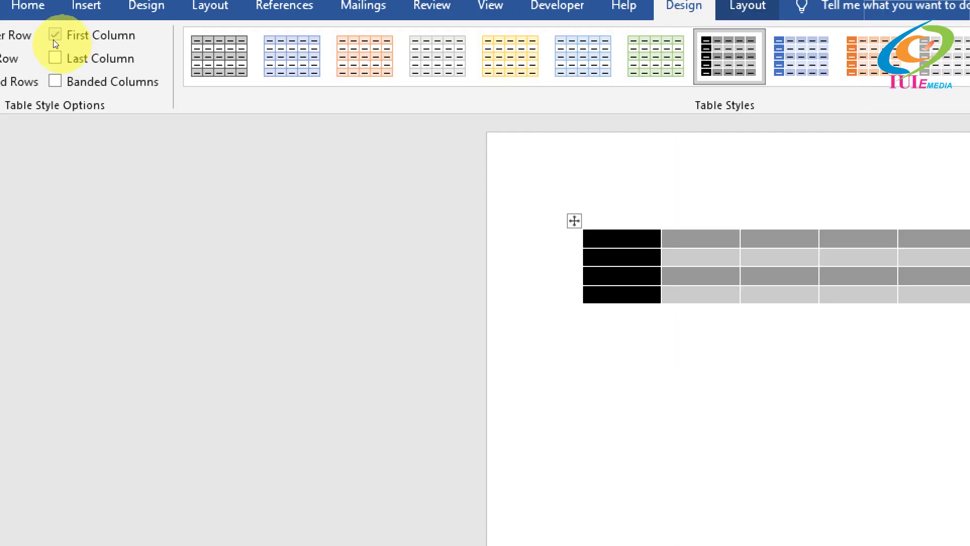
{"action": "left_click", "coordinate": [61, 39]}
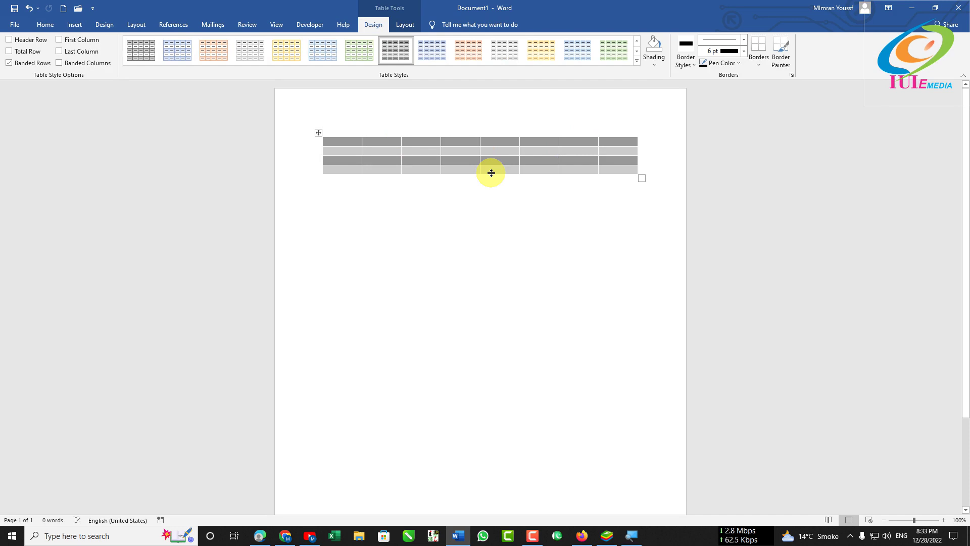
{"action": "left_click", "coordinate": [60, 39]}
{"action": "left_click", "coordinate": [9, 40]}
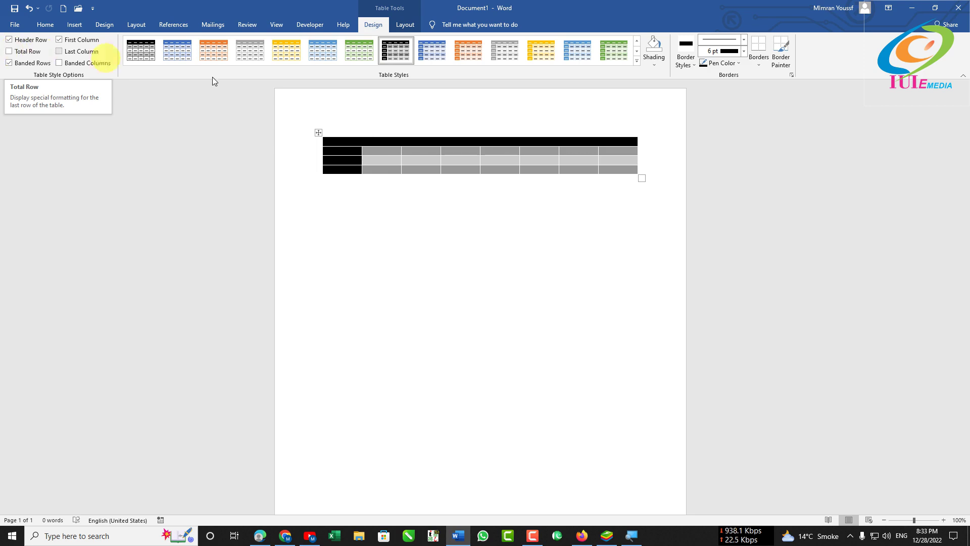
- Try the Total Row formatting on the table and try removing the Banded Rows, restoring both options
{"action": "left_click", "coordinate": [9, 52]}
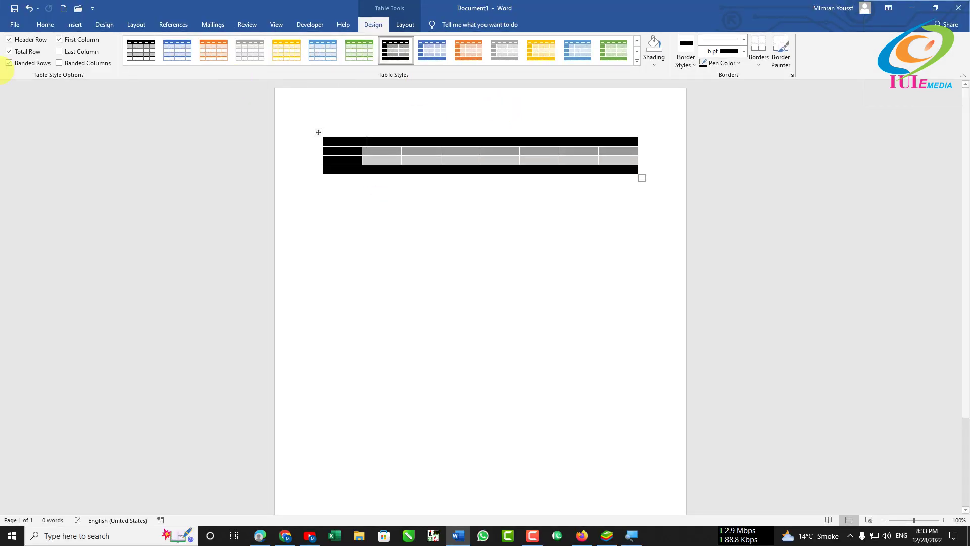
{"action": "left_click", "coordinate": [9, 63]}
{"action": "left_click", "coordinate": [10, 52]}
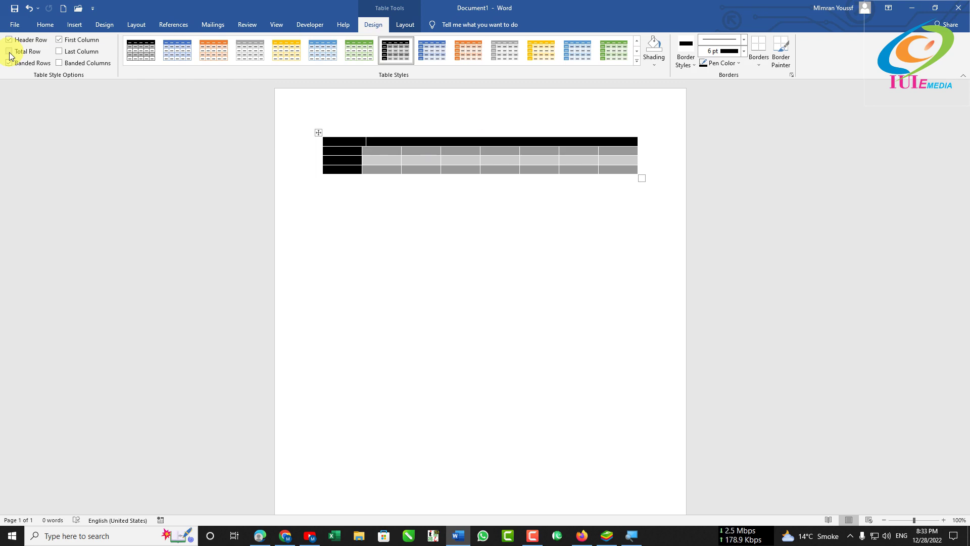
{"action": "left_click", "coordinate": [10, 53]}
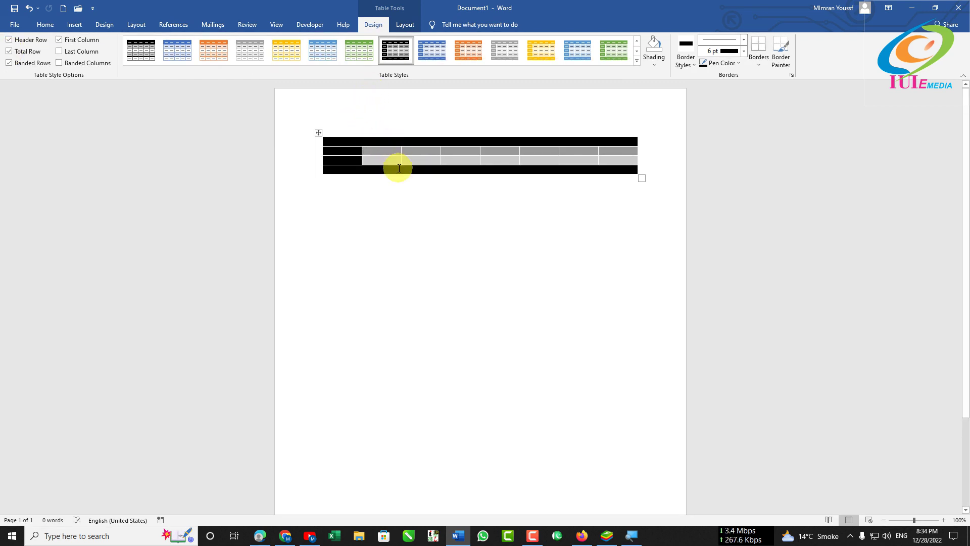
{"action": "left_click", "coordinate": [9, 51]}
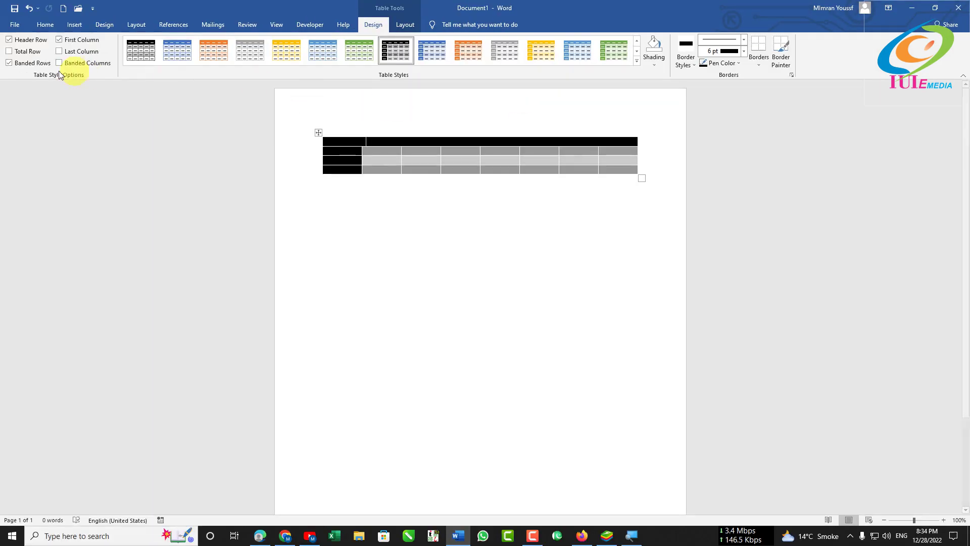
{"action": "left_click", "coordinate": [10, 64]}
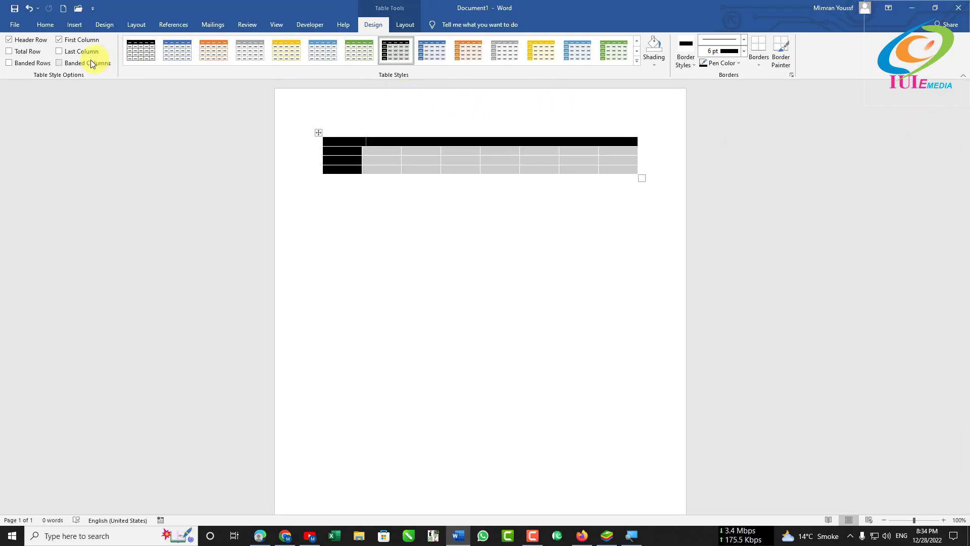
{"action": "left_click", "coordinate": [9, 63]}
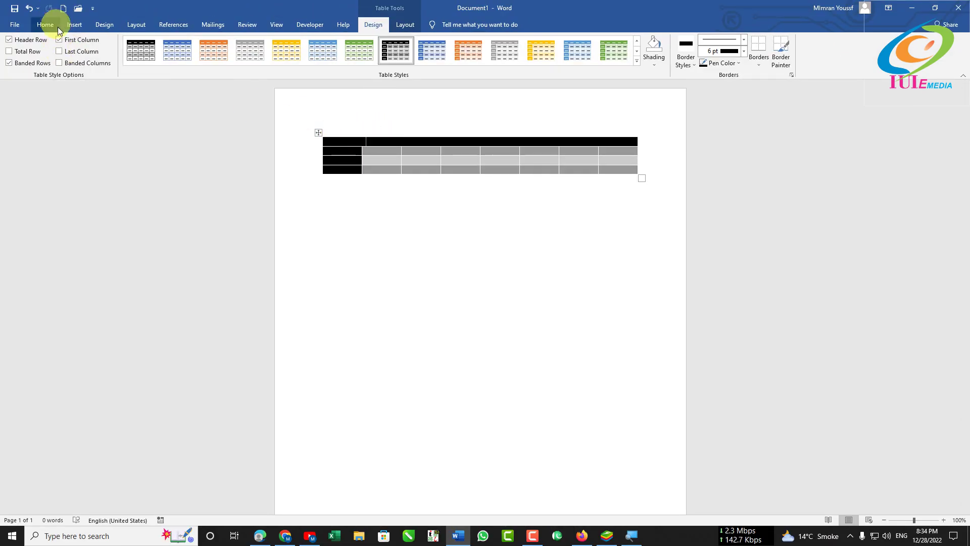
- Enable the table's Last Column and Banded Columns formatting alongside First Column, and disable Banded Rows
{"action": "left_click", "coordinate": [60, 41]}
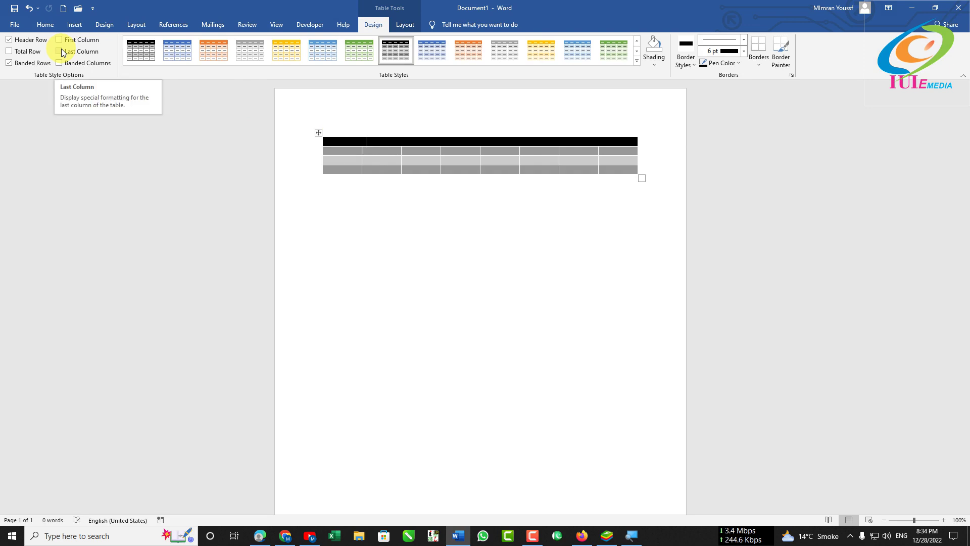
{"action": "left_click", "coordinate": [62, 52]}
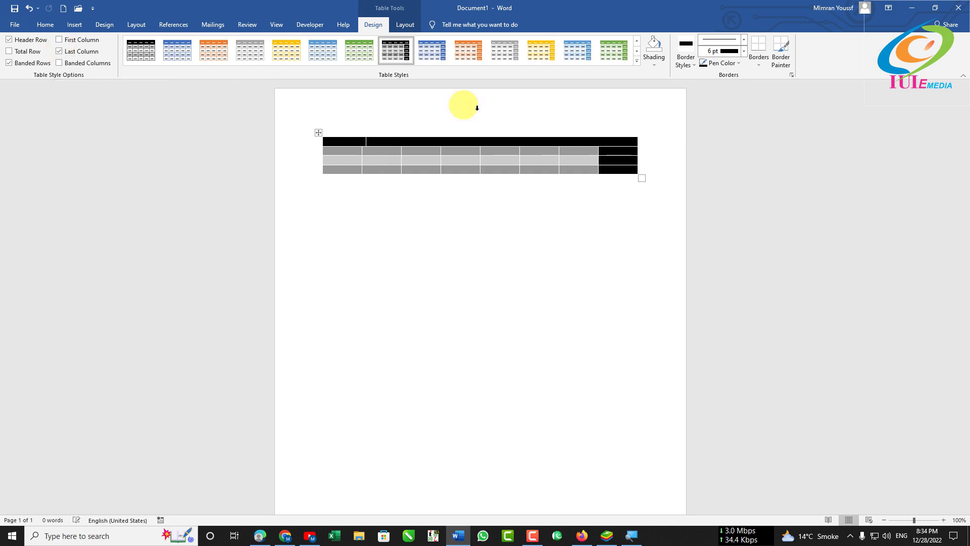
{"action": "left_click", "coordinate": [60, 40]}
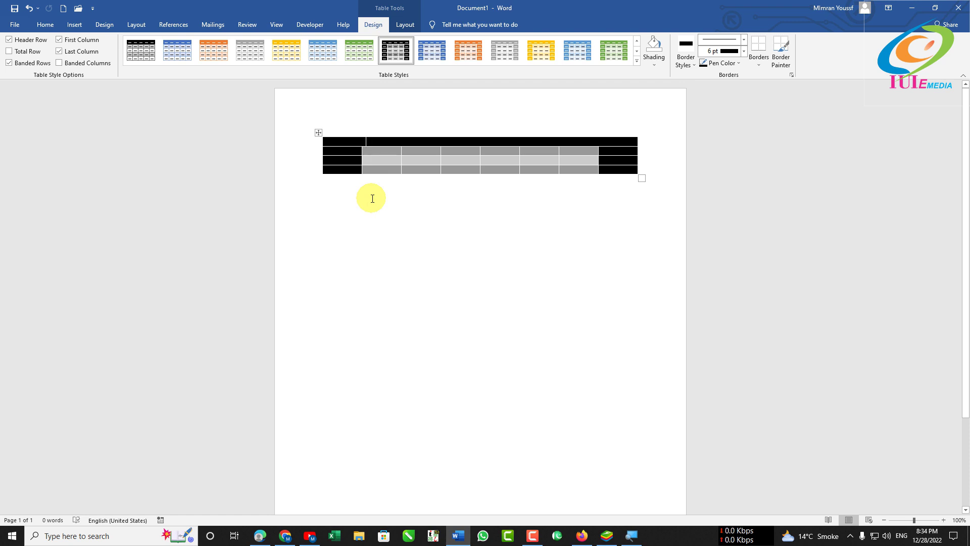
{"action": "left_click", "coordinate": [60, 63]}
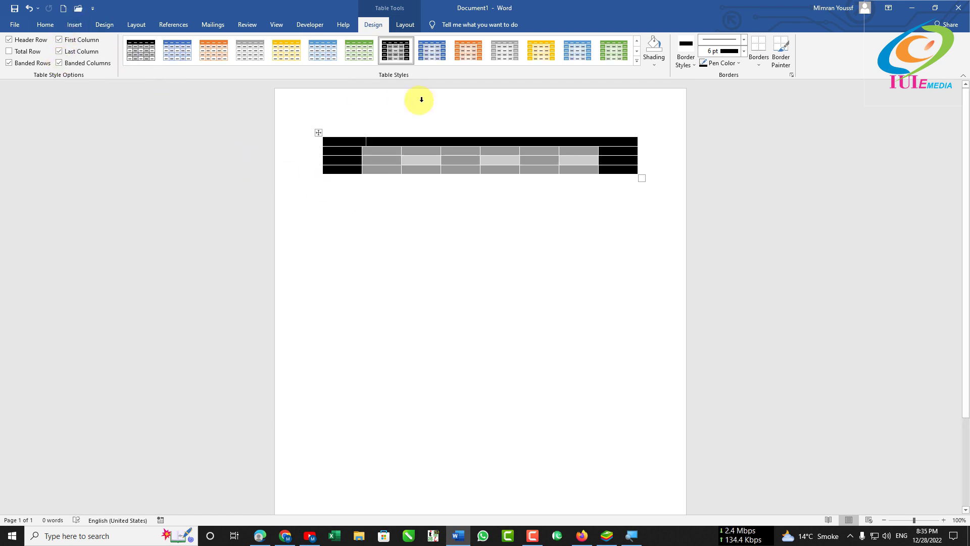
{"action": "left_click", "coordinate": [9, 63]}
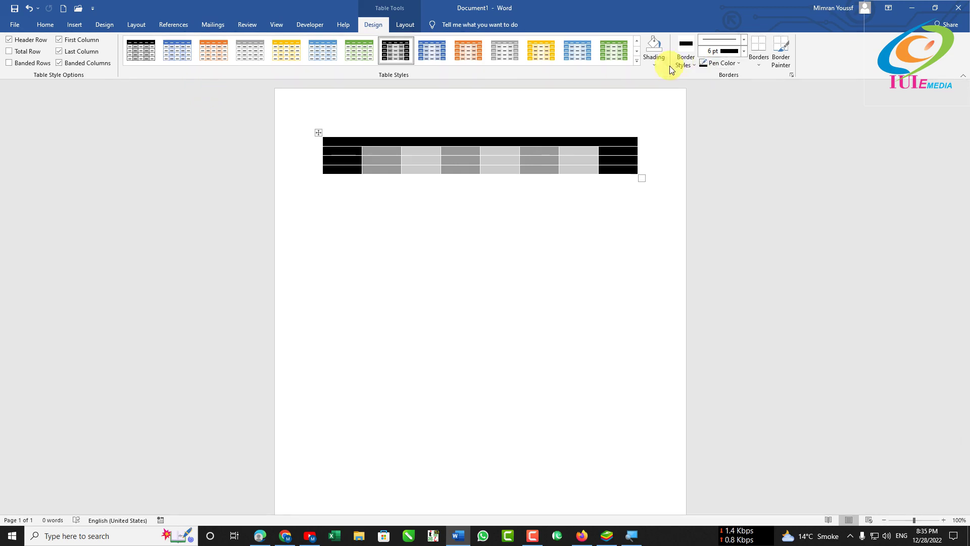
- Open the applied table style for modification and review its options for the formatted table part and the base style
{"action": "left_click", "coordinate": [637, 60]}
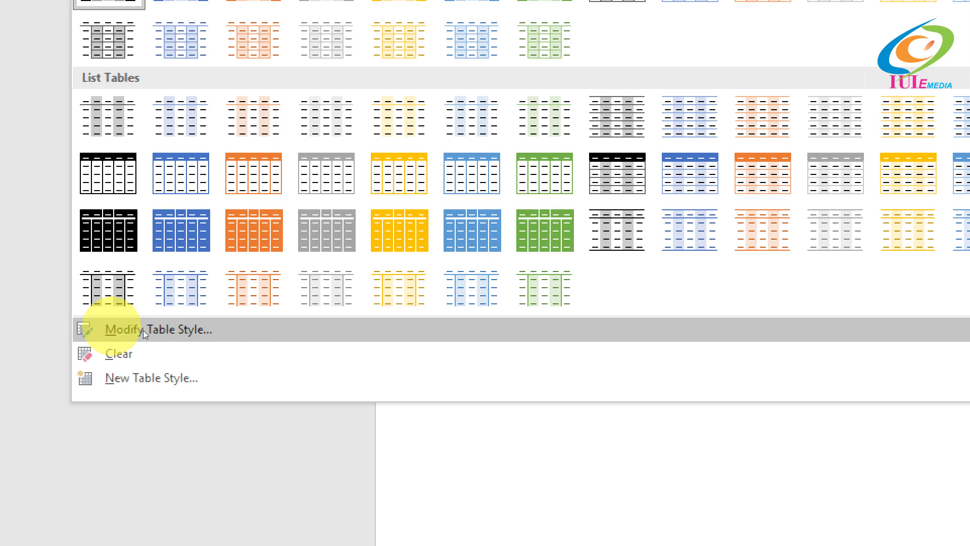
{"action": "left_click", "coordinate": [144, 330]}
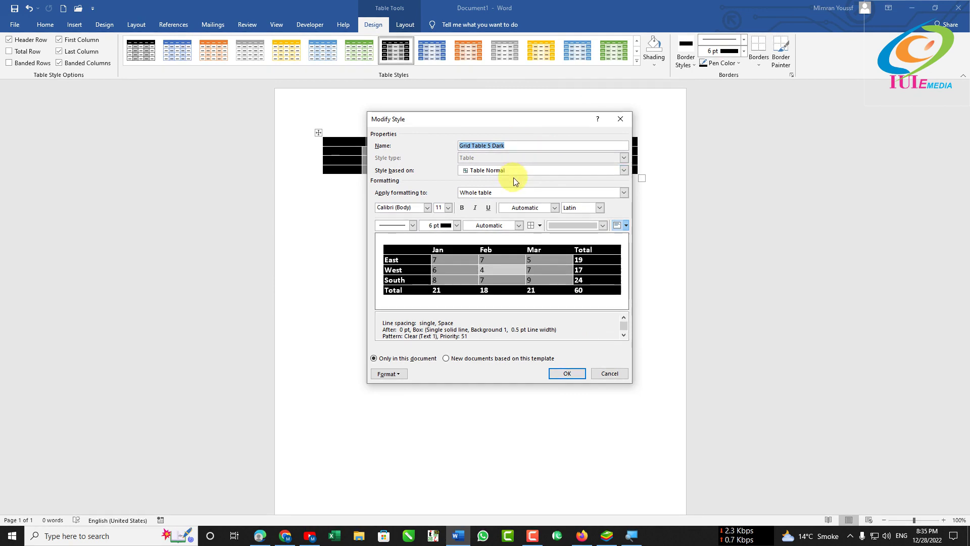
{"action": "left_click", "coordinate": [622, 192]}
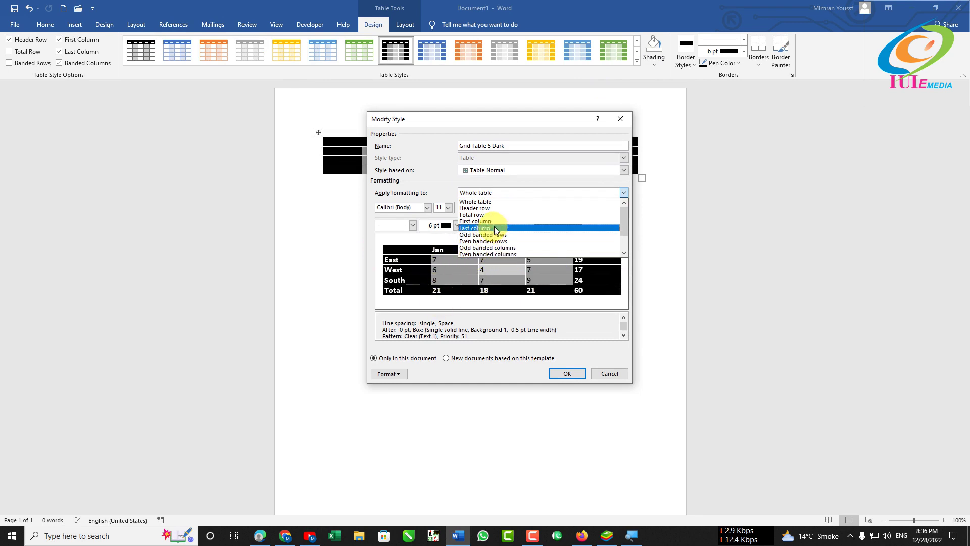
{"action": "left_click", "coordinate": [625, 194]}
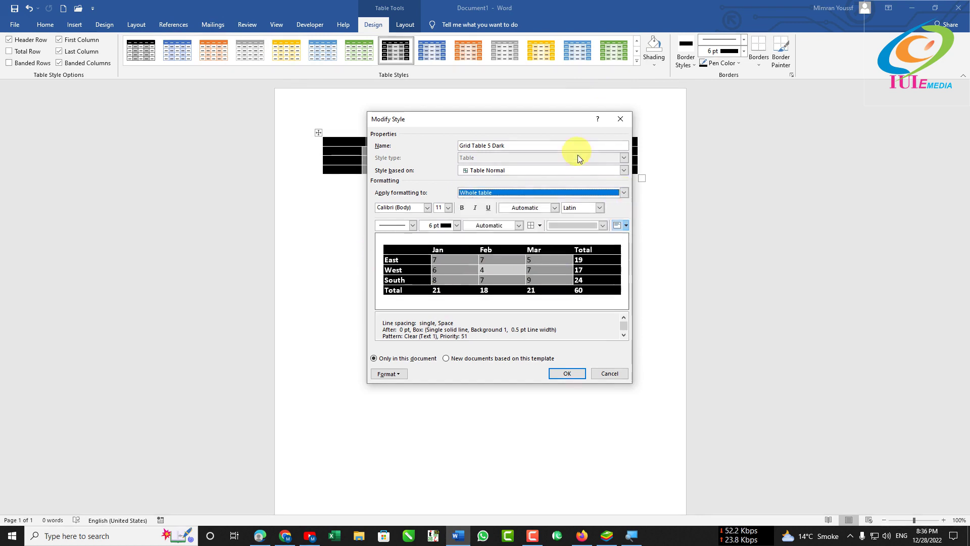
{"action": "left_click", "coordinate": [624, 169]}
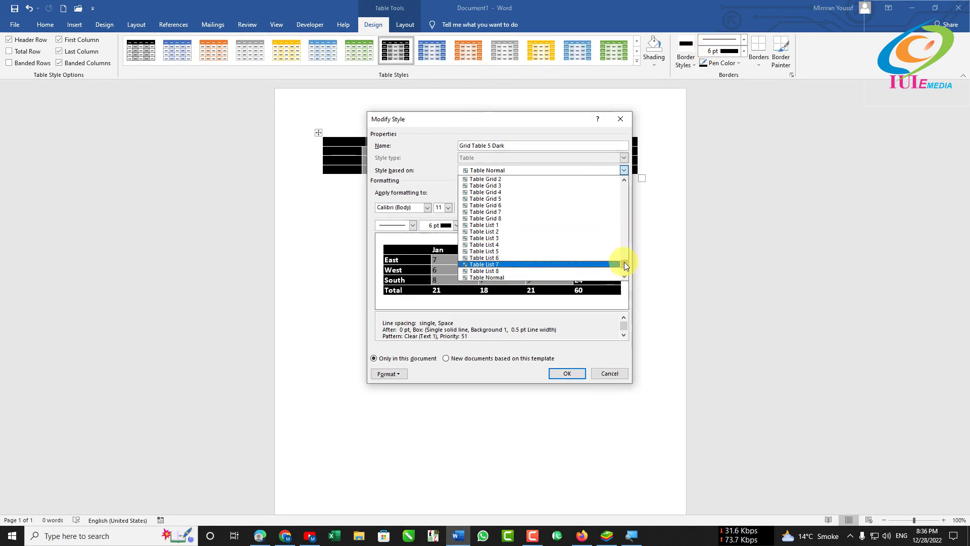
{"action": "left_click", "coordinate": [624, 169]}
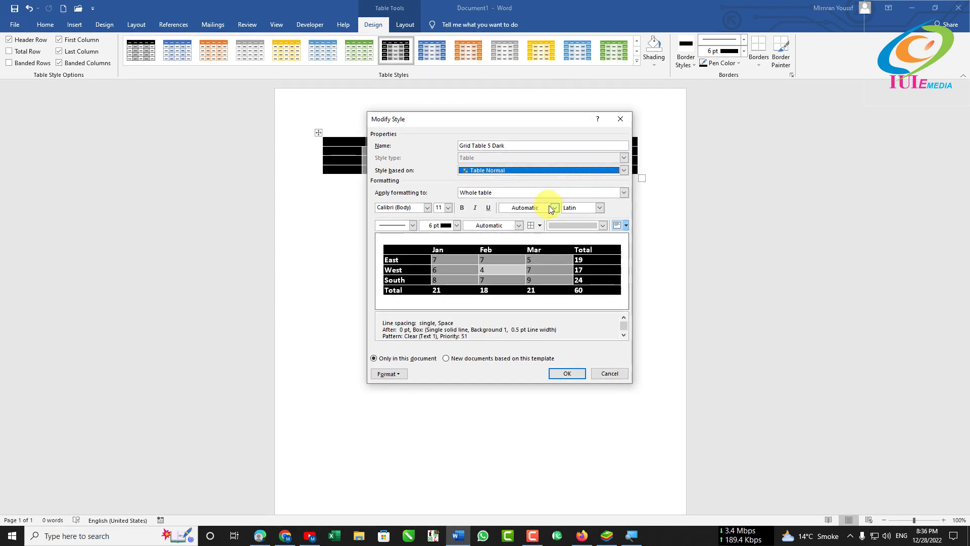
- Set the style's whole-table font to Calibri Light (Headings) and review the available font sizes and font colors
{"action": "left_click", "coordinate": [426, 208]}
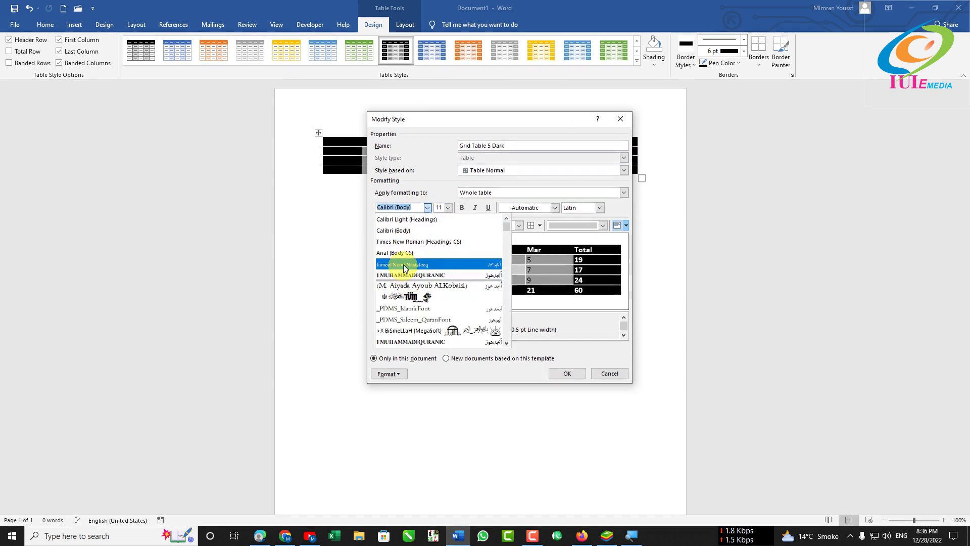
{"action": "left_click", "coordinate": [427, 207]}
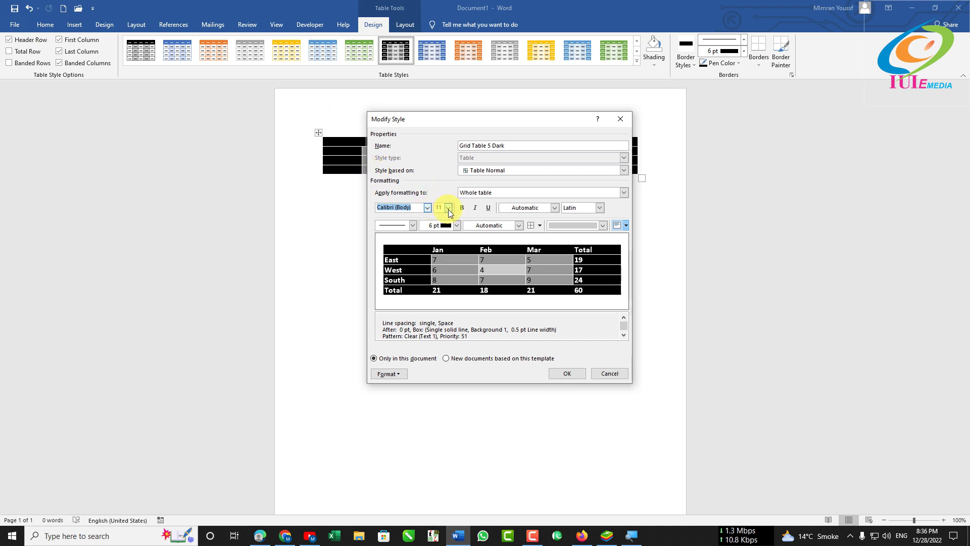
{"action": "left_click", "coordinate": [448, 208]}
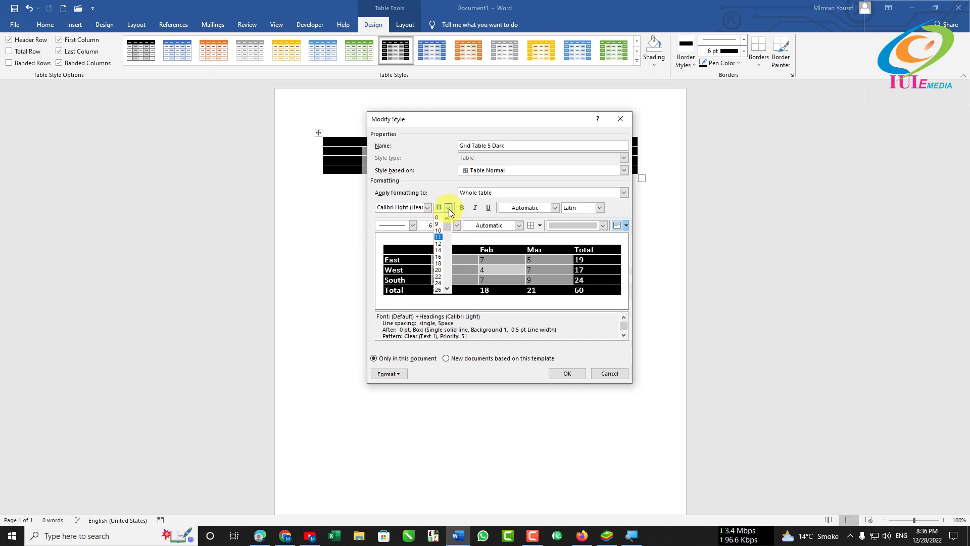
{"action": "left_click", "coordinate": [448, 208]}
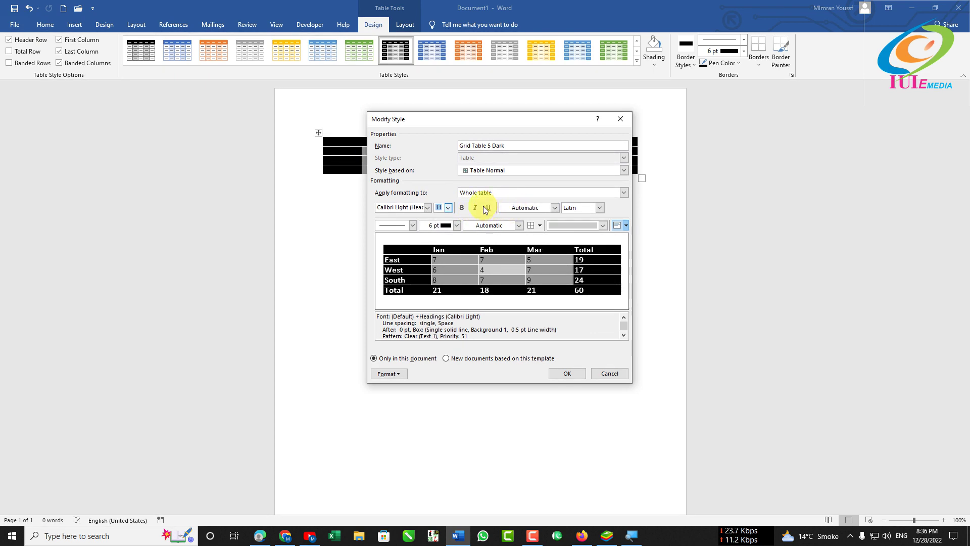
{"action": "left_click", "coordinate": [556, 208]}
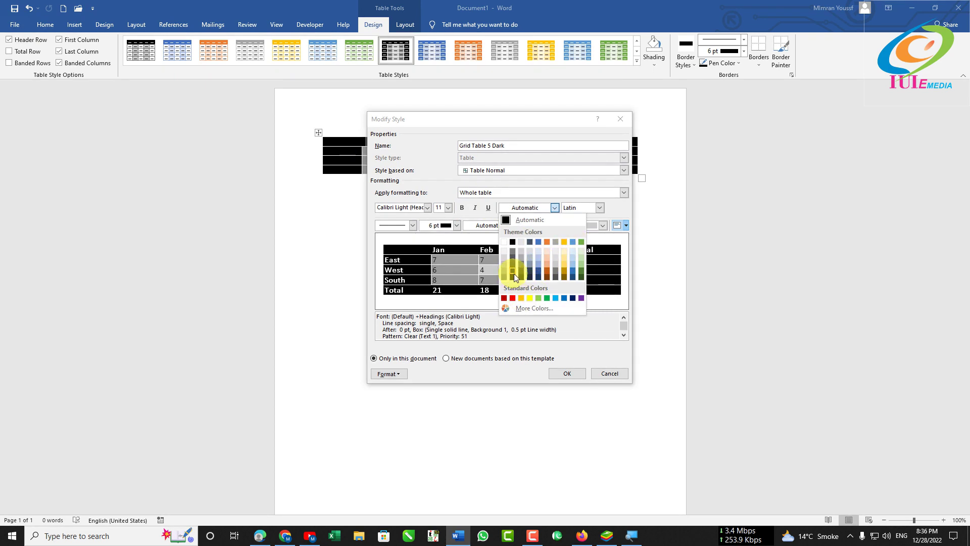
{"action": "left_click", "coordinate": [551, 211]}
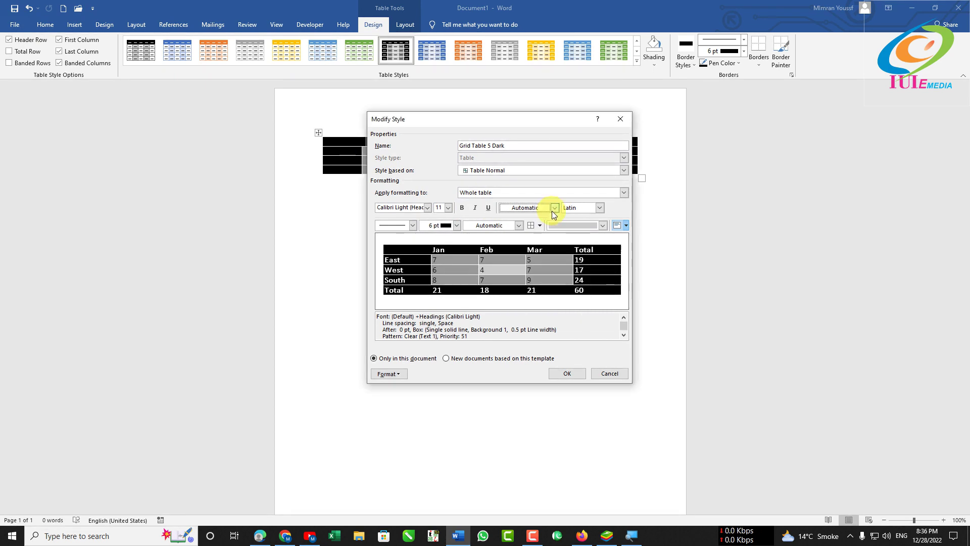
- Review the border line styles and line weights available for the whole table in the style
{"action": "left_click", "coordinate": [413, 226]}
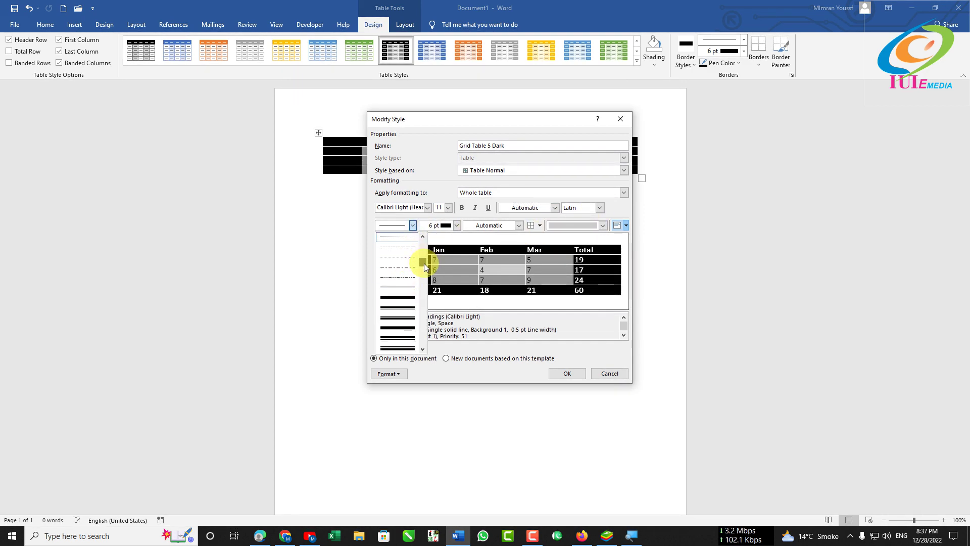
{"action": "scroll", "coordinate": [423, 264], "scroll_direction": "down", "scroll_amount": 1}
{"action": "scroll", "coordinate": [423, 259], "scroll_direction": "up", "scroll_amount": 1}
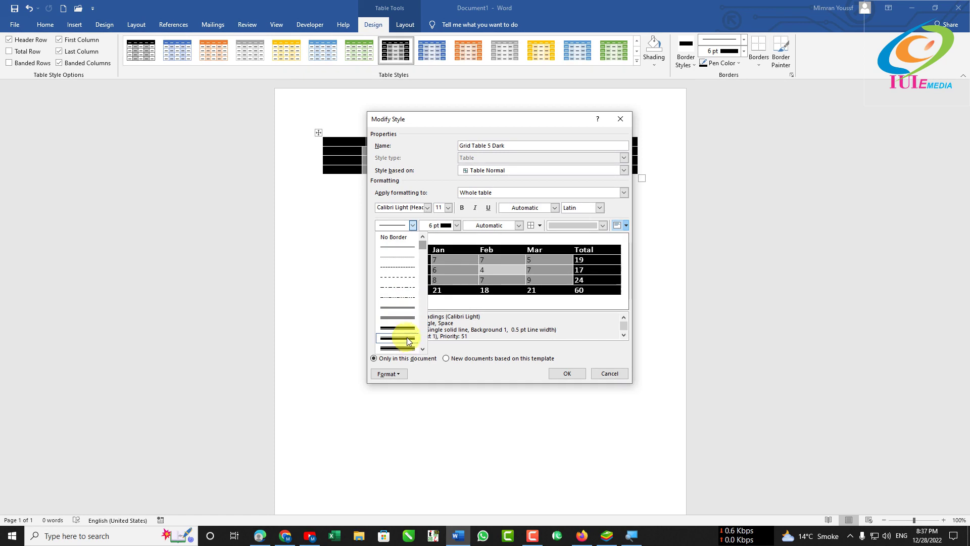
{"action": "left_click_drag", "start_coordinate": [422, 247], "coordinate": [419, 337]}
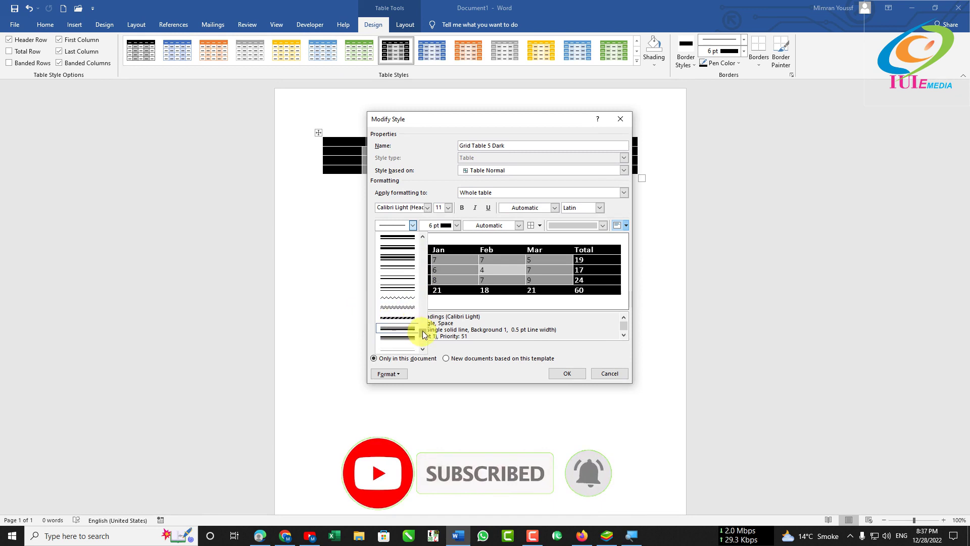
{"action": "left_click_drag", "start_coordinate": [422, 332], "coordinate": [420, 265]}
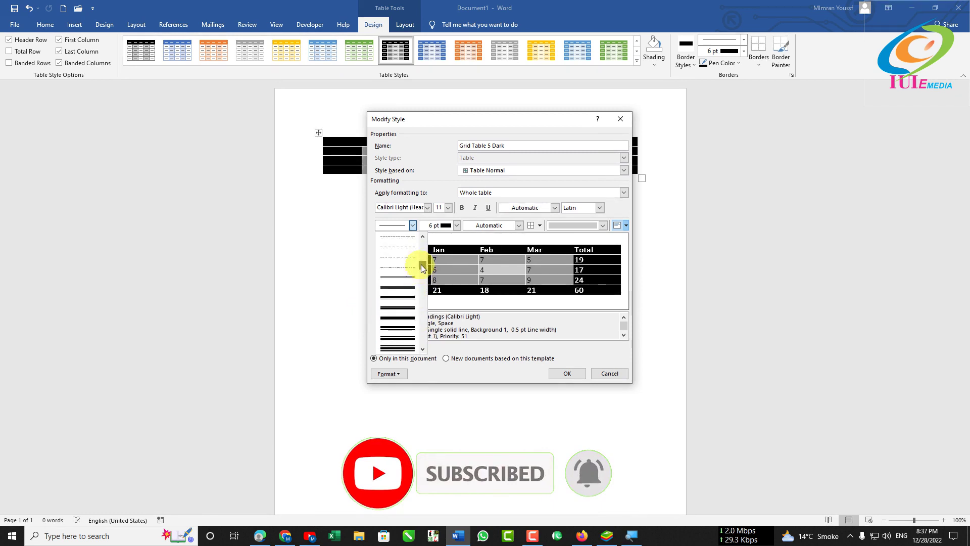
{"action": "left_click", "coordinate": [455, 226]}
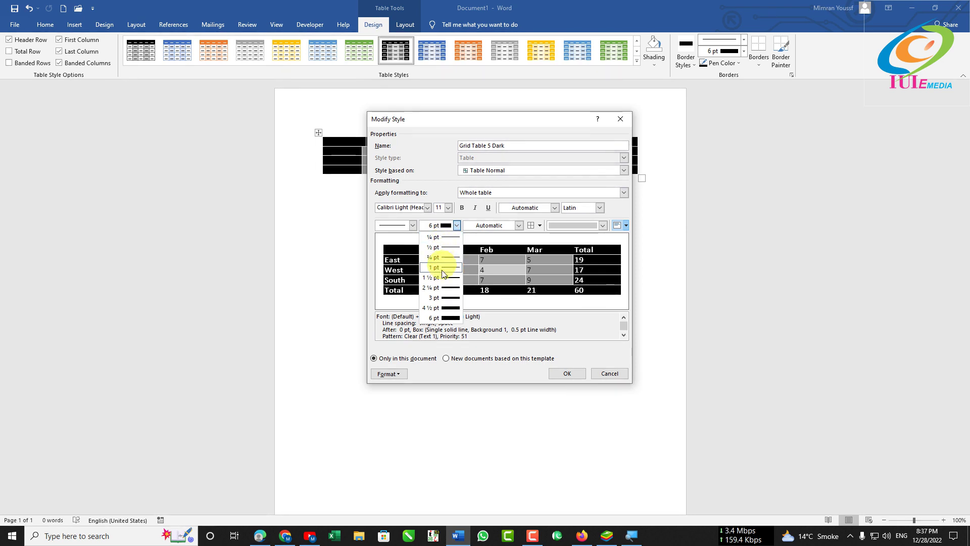
{"action": "left_click", "coordinate": [456, 225]}
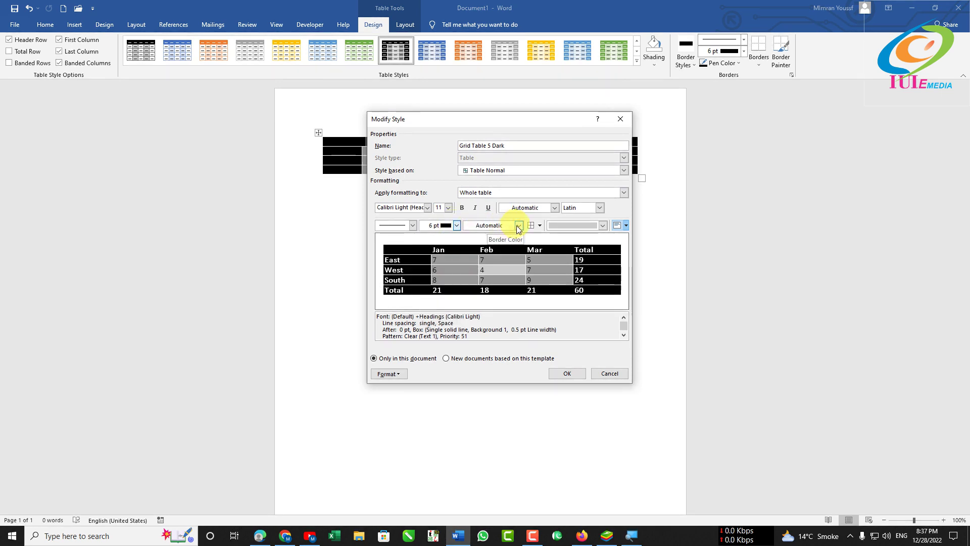
- Try a dark gray Background 2 shade as the table style's border color and open the additional color choices
{"action": "left_click", "coordinate": [517, 226]}
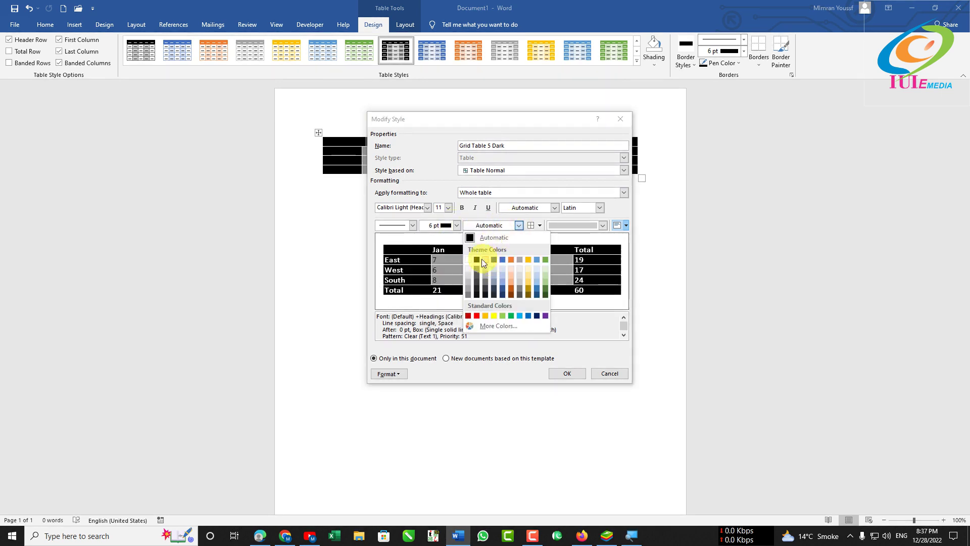
{"action": "left_click", "coordinate": [484, 281]}
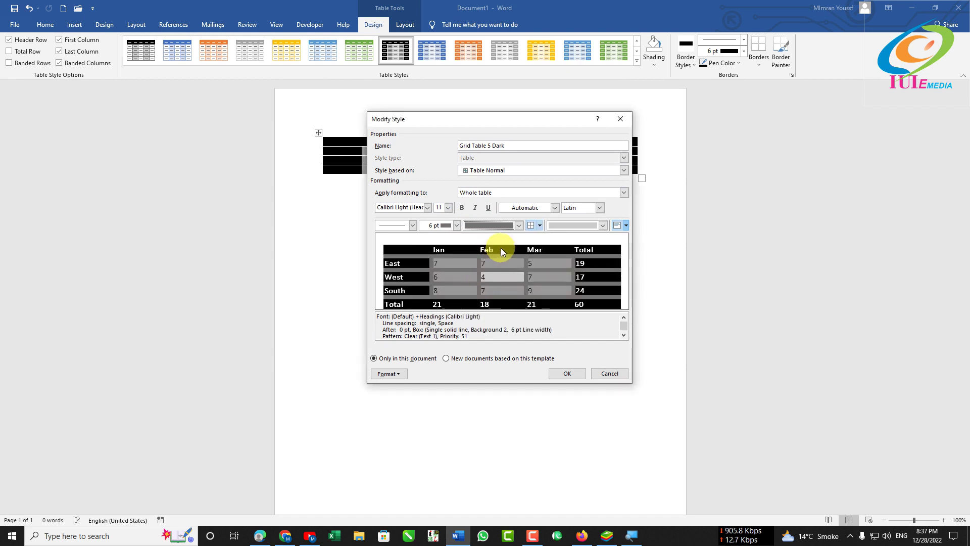
{"action": "left_click", "coordinate": [519, 225]}
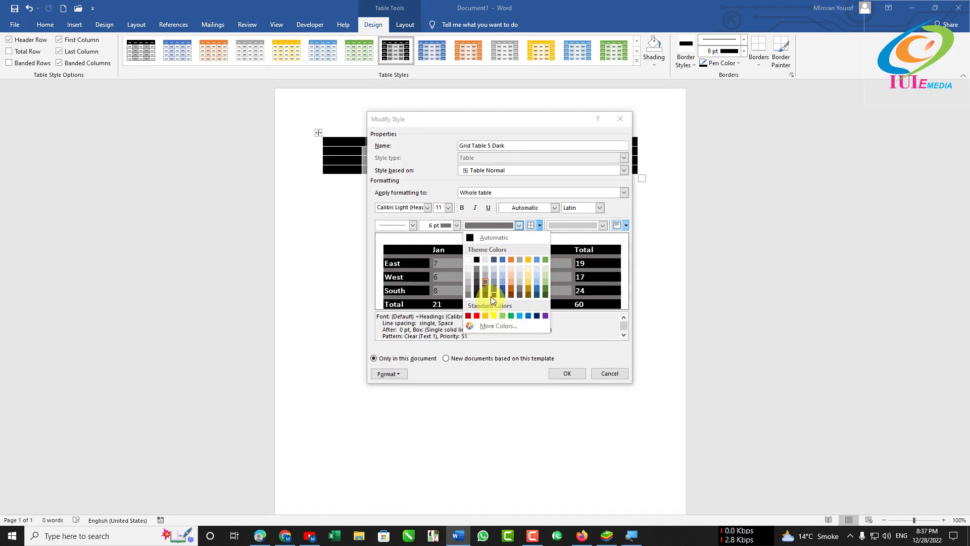
{"action": "left_click", "coordinate": [517, 225]}
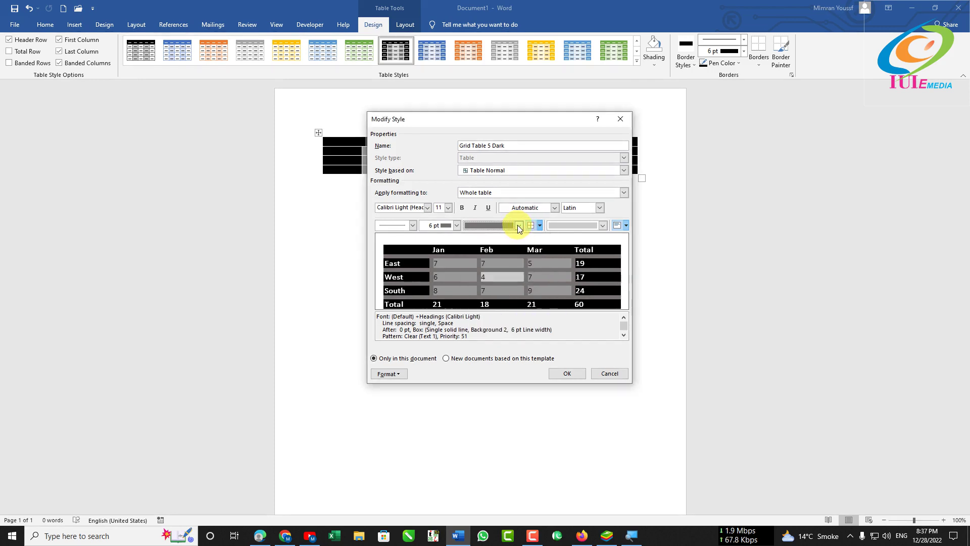
{"action": "left_click", "coordinate": [518, 226]}
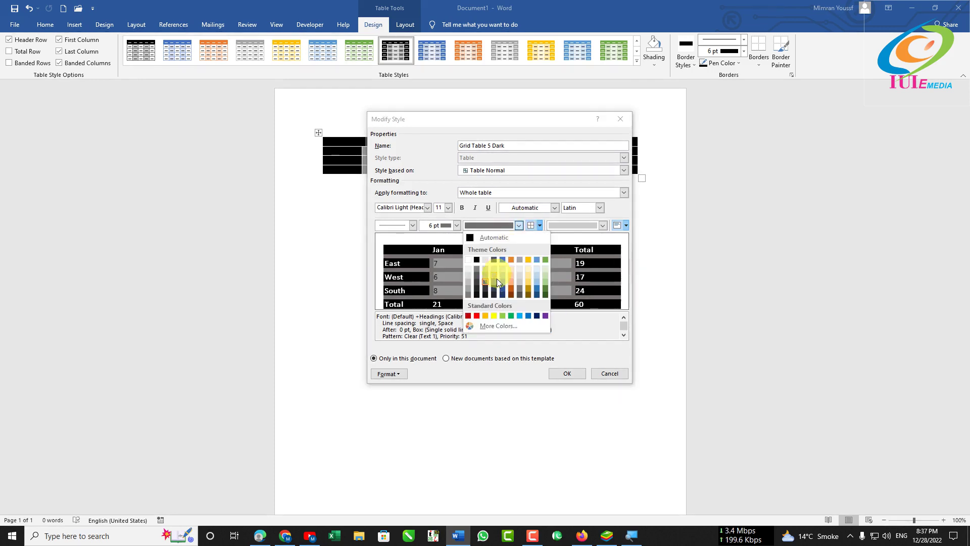
{"action": "left_click", "coordinate": [491, 324]}
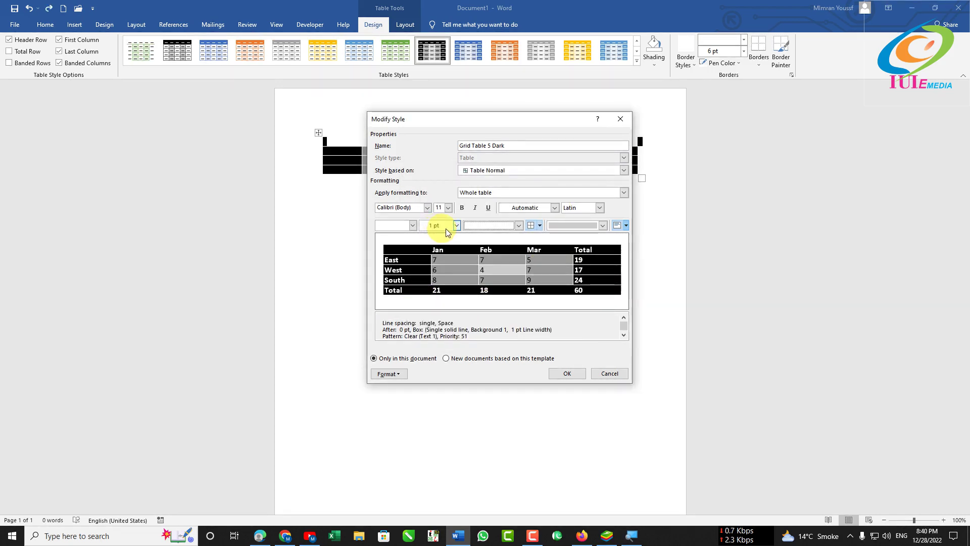
- Set the table style's border color to white and review the border placement and line style options
{"action": "left_click", "coordinate": [519, 225]}
{"action": "left_click", "coordinate": [467, 259]}
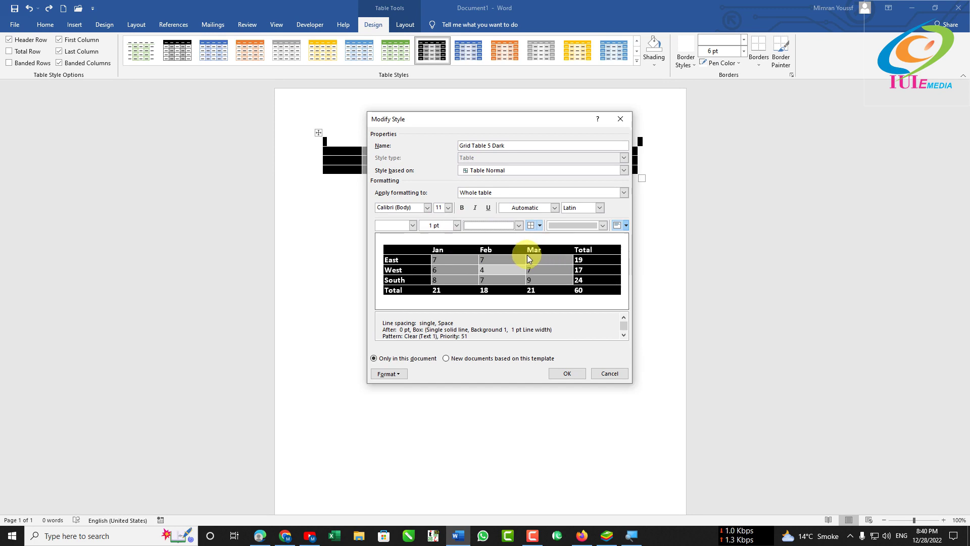
{"action": "left_click", "coordinate": [531, 229]}
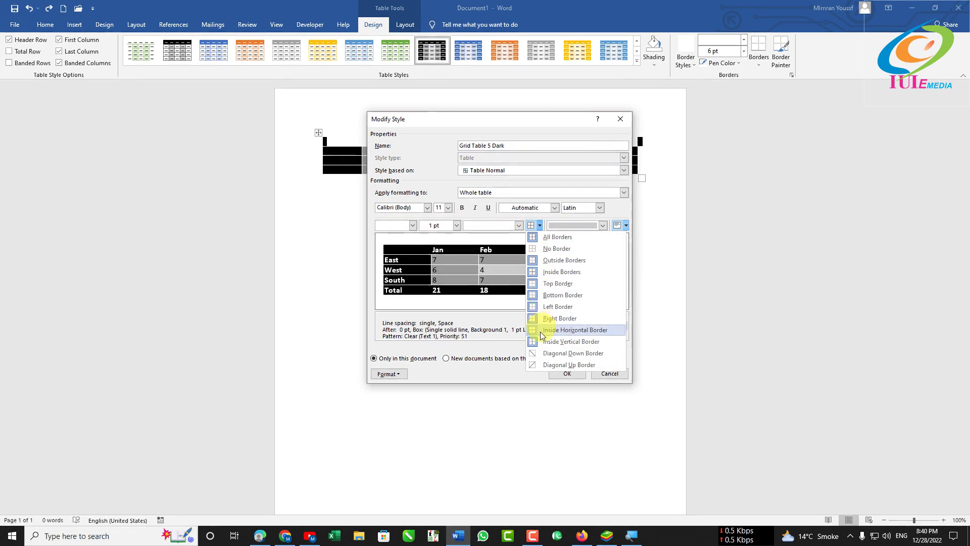
{"action": "left_click", "coordinate": [536, 227]}
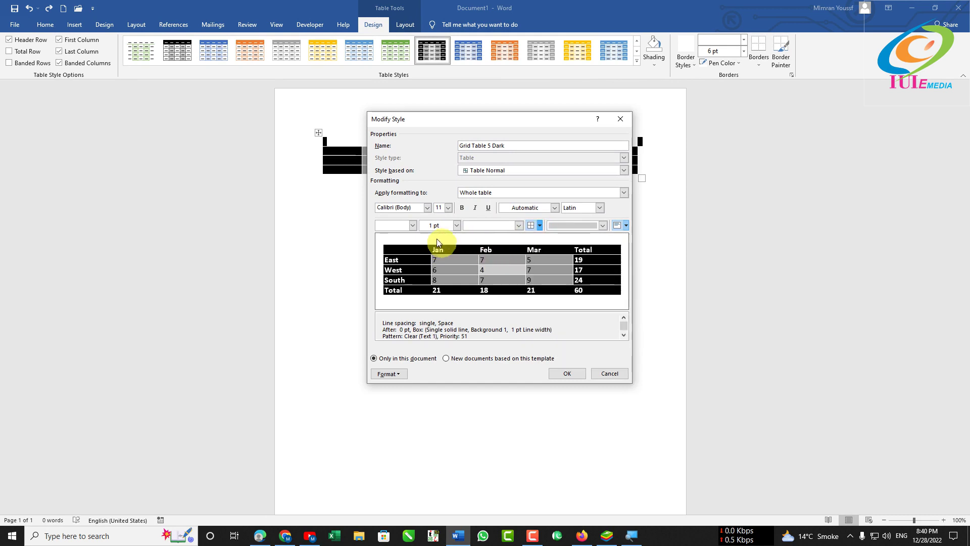
{"action": "left_click", "coordinate": [413, 226]}
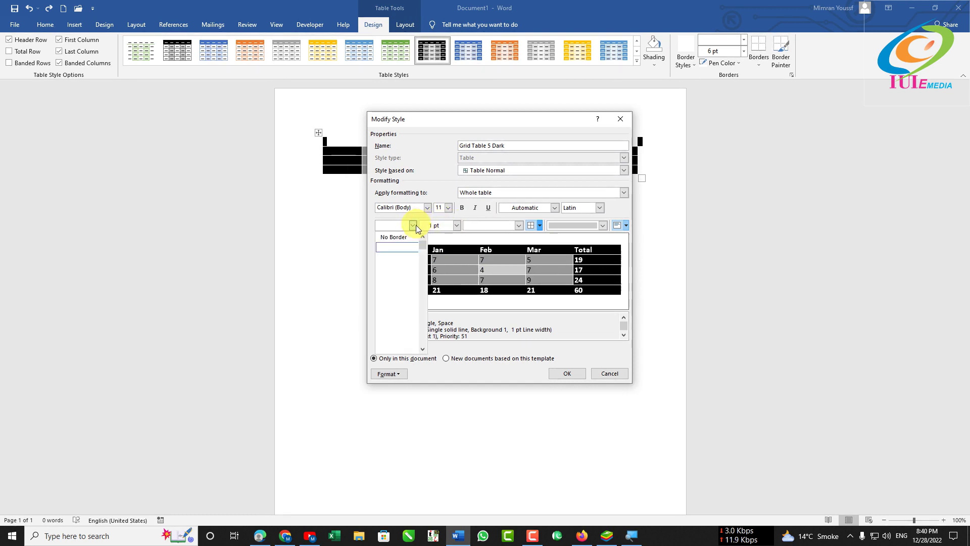
{"action": "left_click", "coordinate": [414, 228]}
{"action": "left_click", "coordinate": [519, 226]}
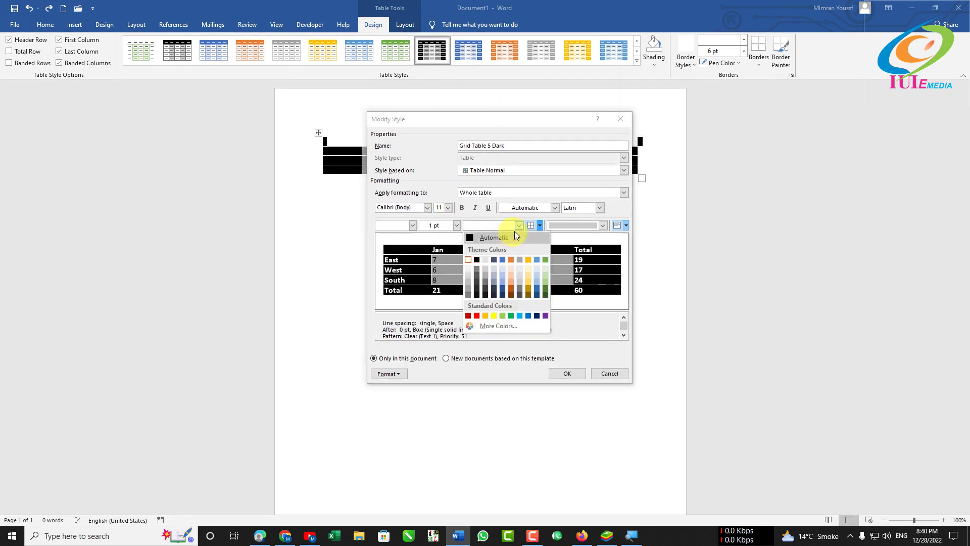
{"action": "left_click", "coordinate": [467, 259]}
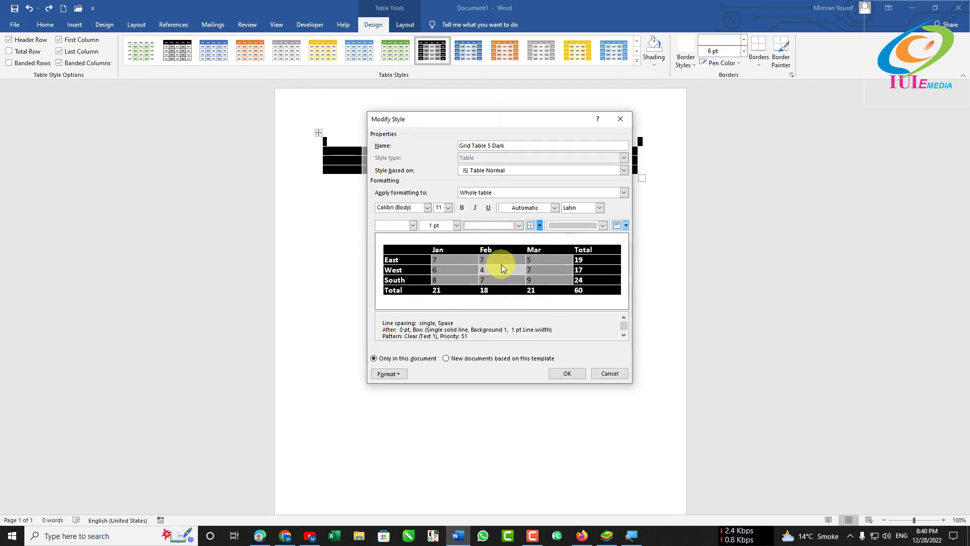
- Review the table style's border placement, including diagonal borders, and its cell alignment options
{"action": "left_click", "coordinate": [539, 225]}
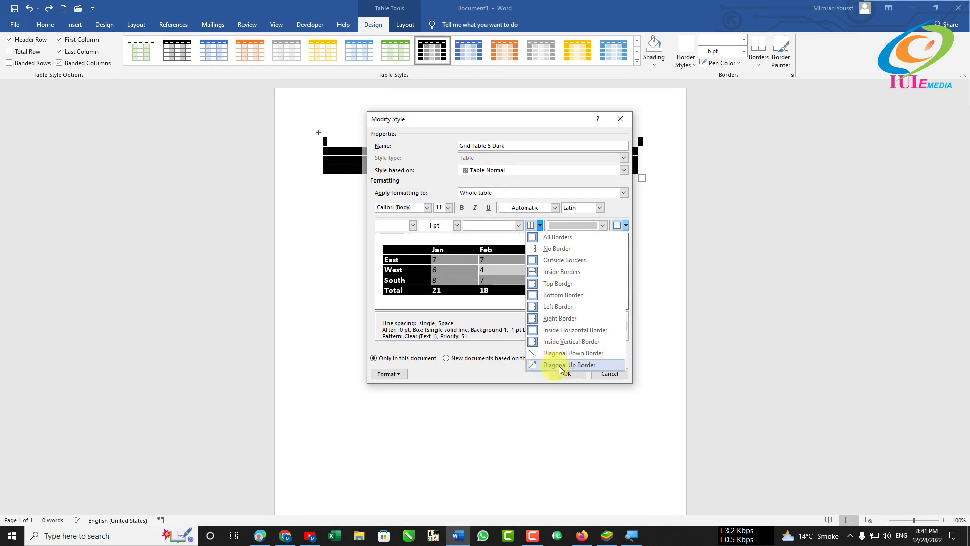
{"action": "left_click", "coordinate": [604, 226]}
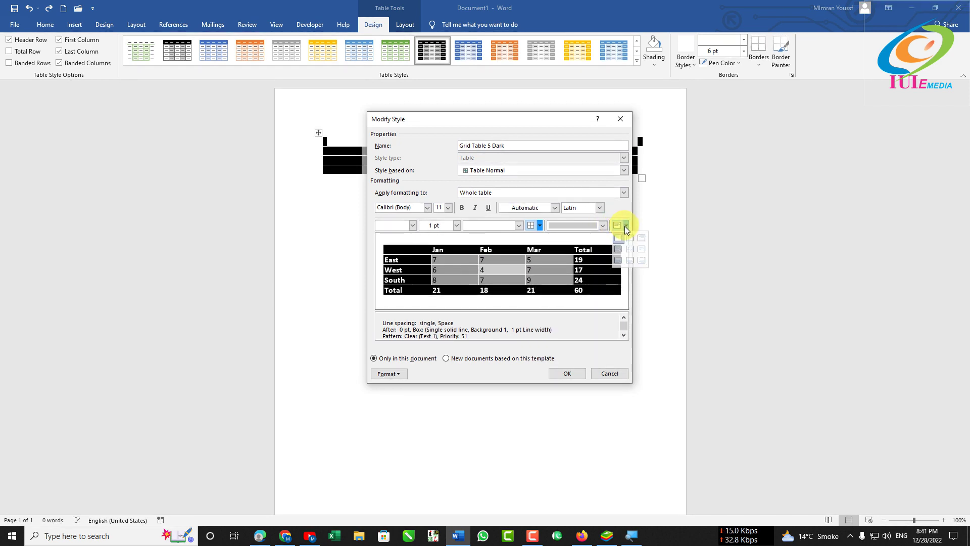
{"action": "left_click", "coordinate": [626, 225]}
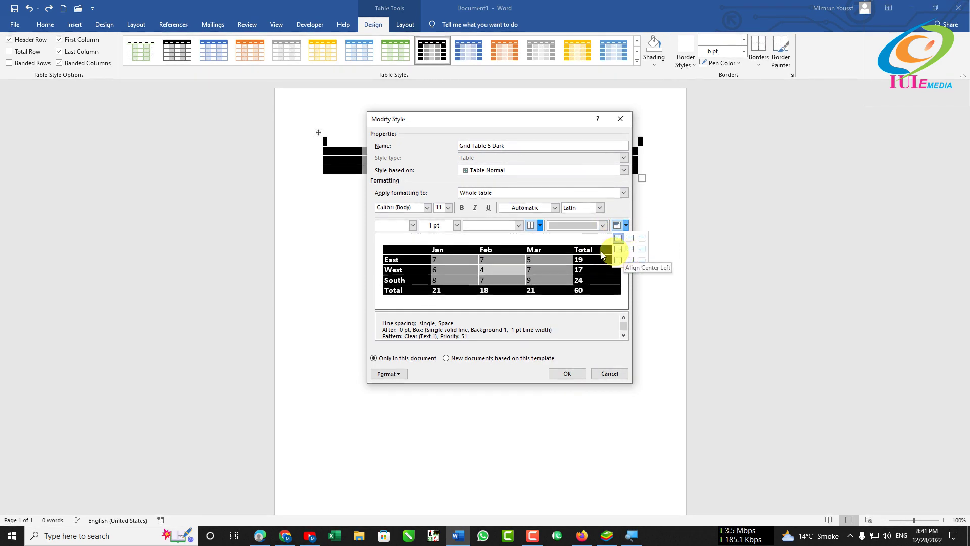
{"action": "left_click", "coordinate": [625, 226]}
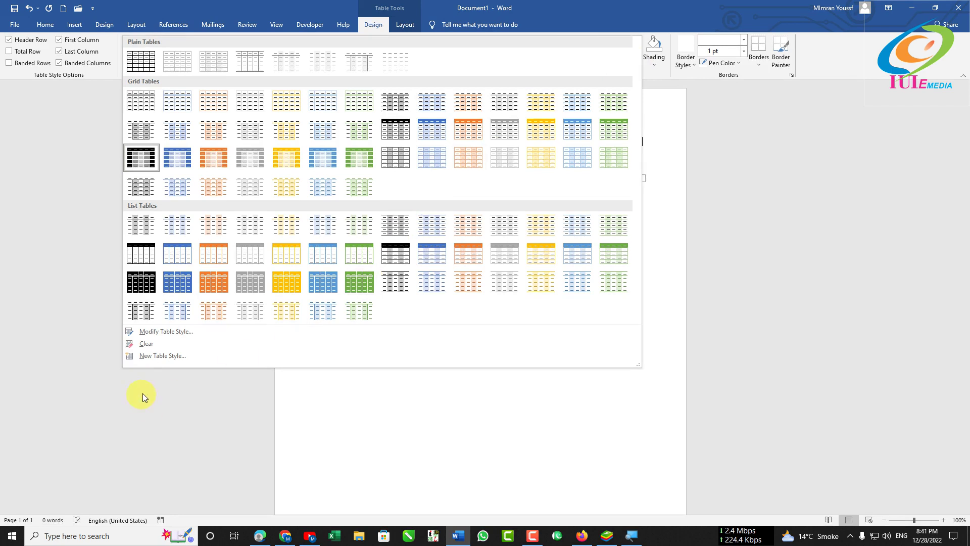
- Clear the table's style and select the table's rows and columns to check the cleared formatting
{"action": "left_click", "coordinate": [137, 343]}
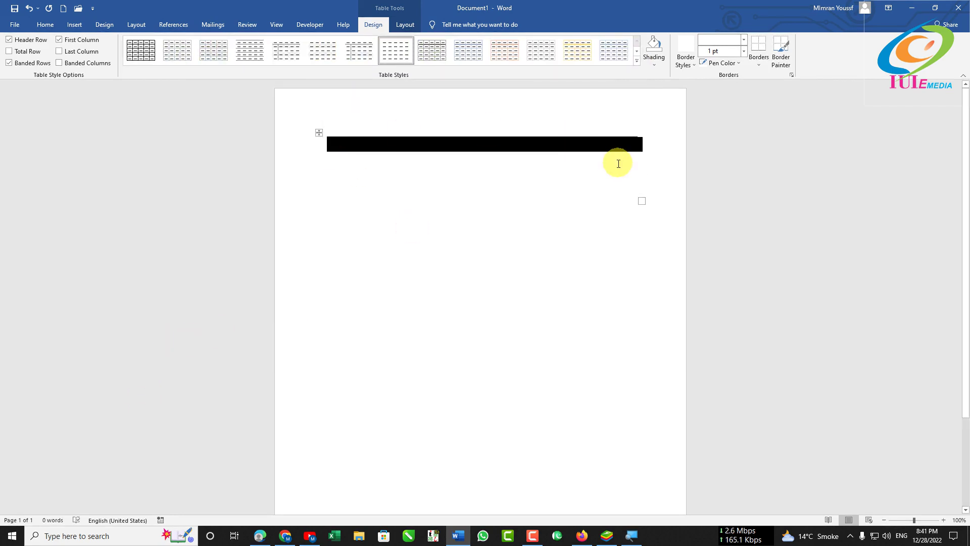
{"action": "left_click_drag", "start_coordinate": [321, 170], "coordinate": [637, 157]}
{"action": "left_click_drag", "start_coordinate": [343, 144], "coordinate": [354, 194]}
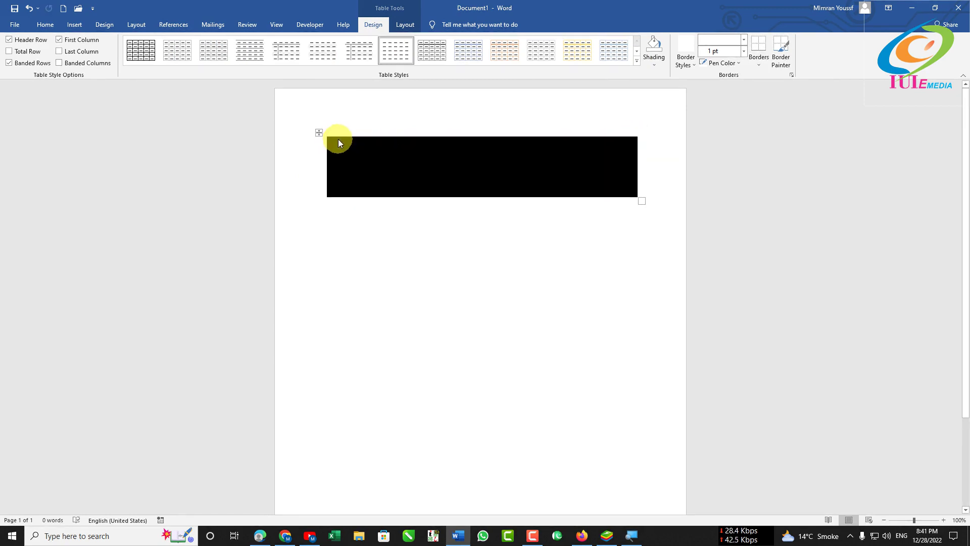
{"action": "left_click", "coordinate": [437, 156]}
- Start a new table style and review its style type, base style and apply-formatting options
{"action": "left_click", "coordinate": [637, 60]}
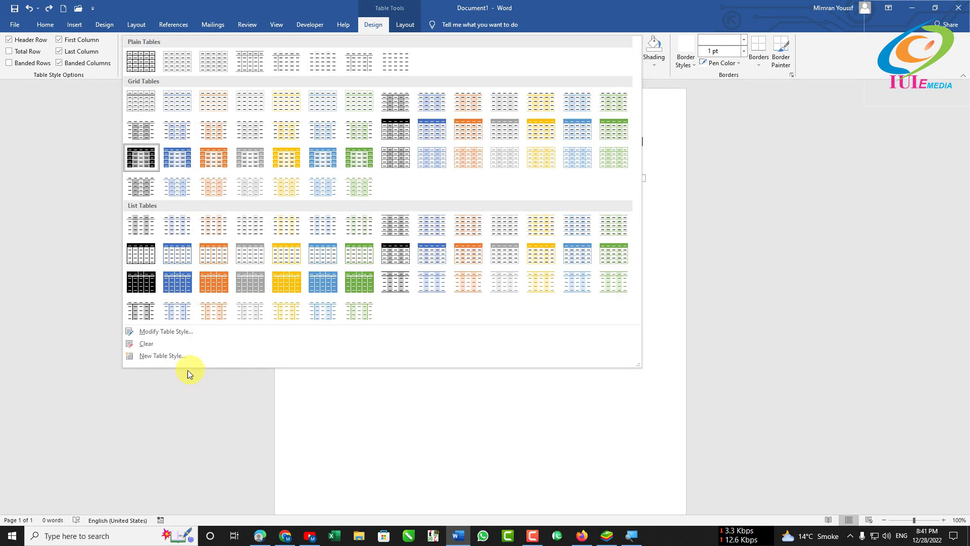
{"action": "left_click", "coordinate": [169, 359]}
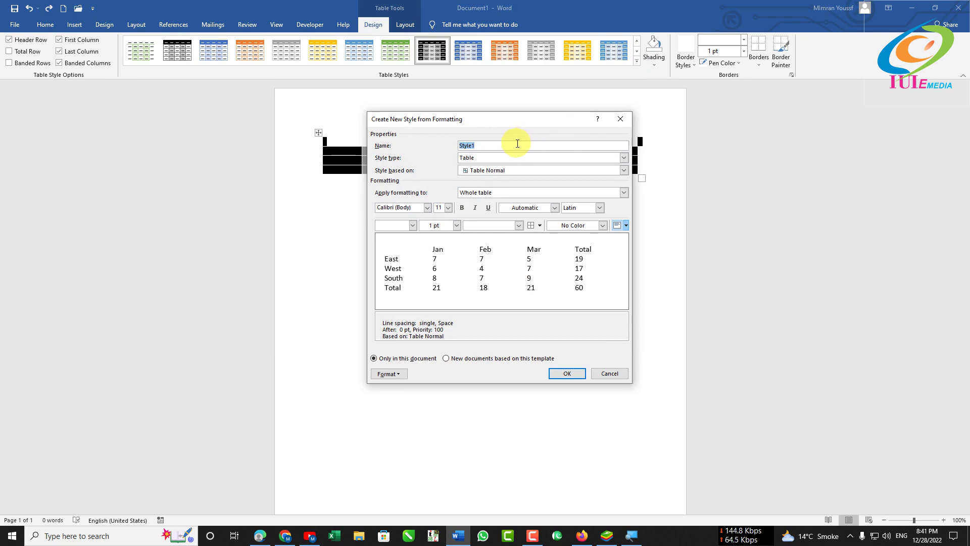
{"action": "left_click", "coordinate": [483, 158]}
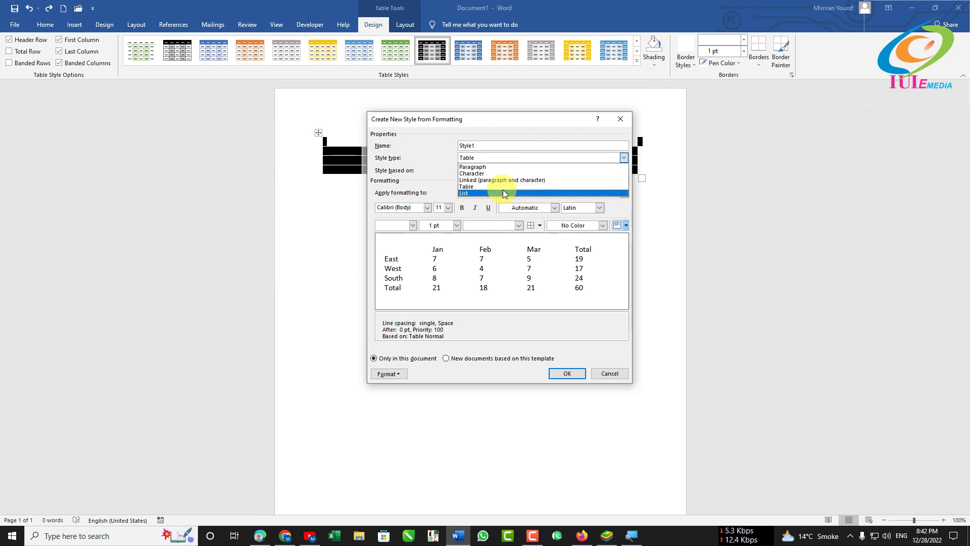
{"action": "left_click", "coordinate": [567, 156]}
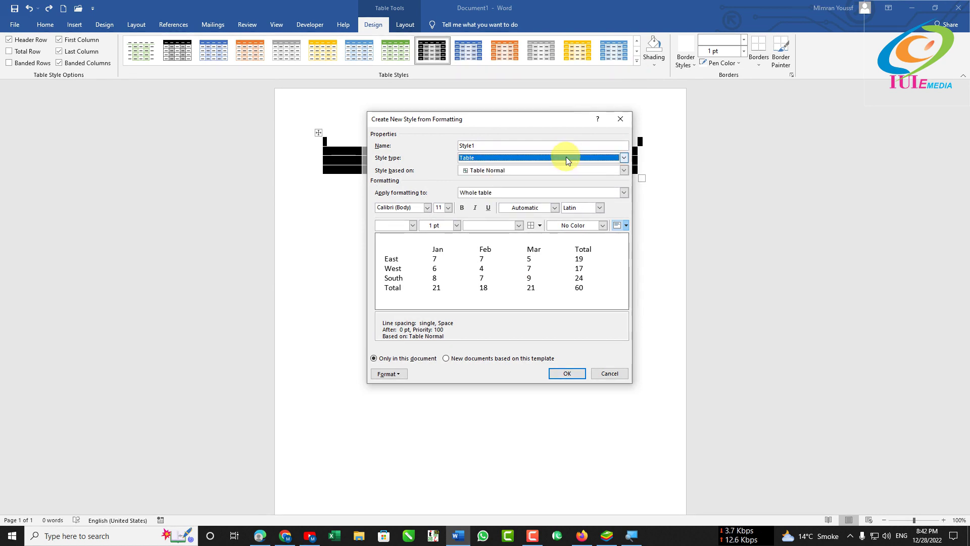
{"action": "left_click", "coordinate": [553, 170]}
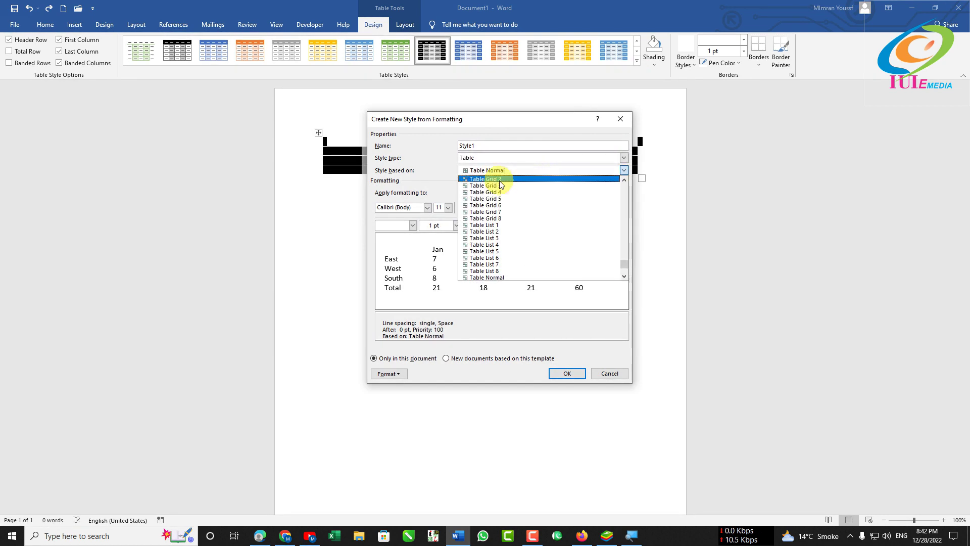
{"action": "left_click", "coordinate": [544, 168]}
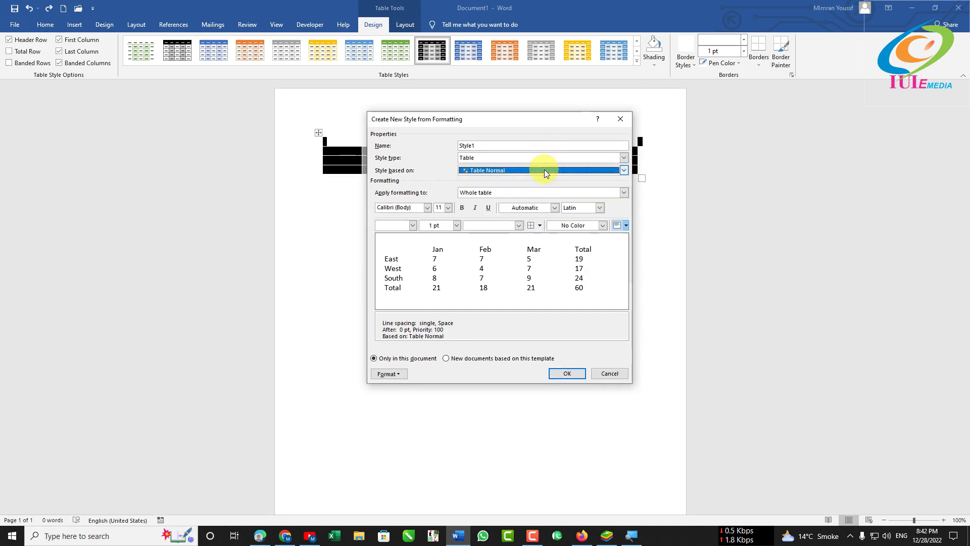
{"action": "left_click", "coordinate": [508, 191]}
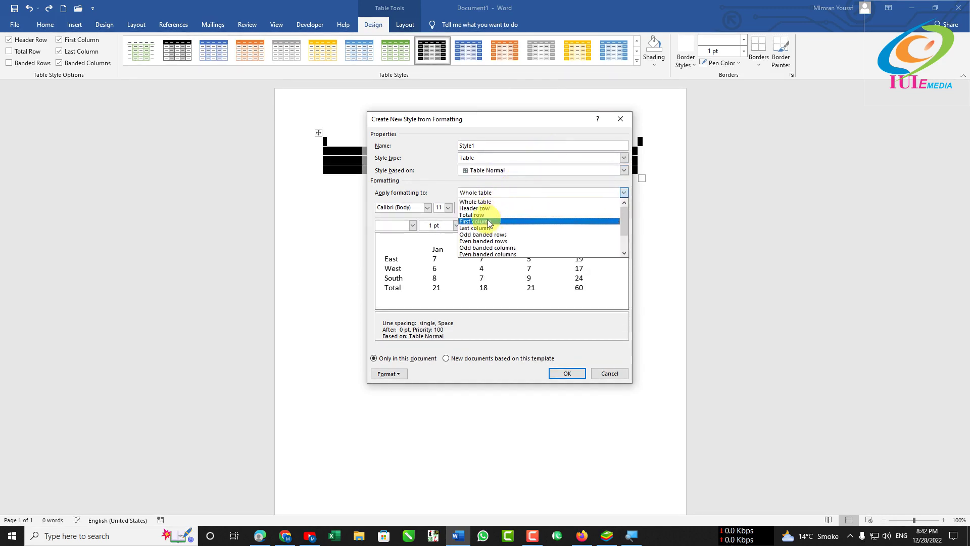
{"action": "left_click", "coordinate": [517, 192]}
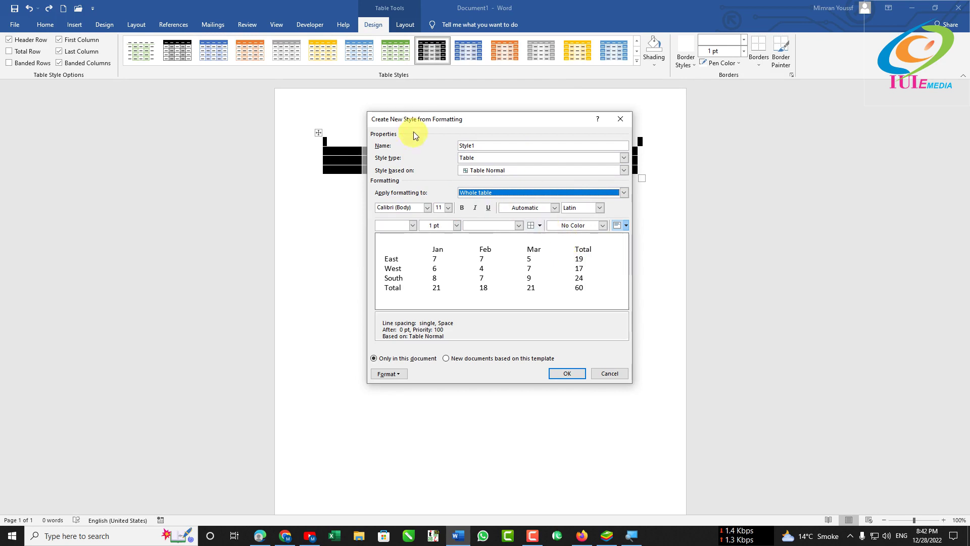
- Try basing the new style on Table Grid 7, switch its type to Paragraph and review the paragraph base styles
{"action": "left_click", "coordinate": [545, 170]}
{"action": "left_click", "coordinate": [472, 236]}
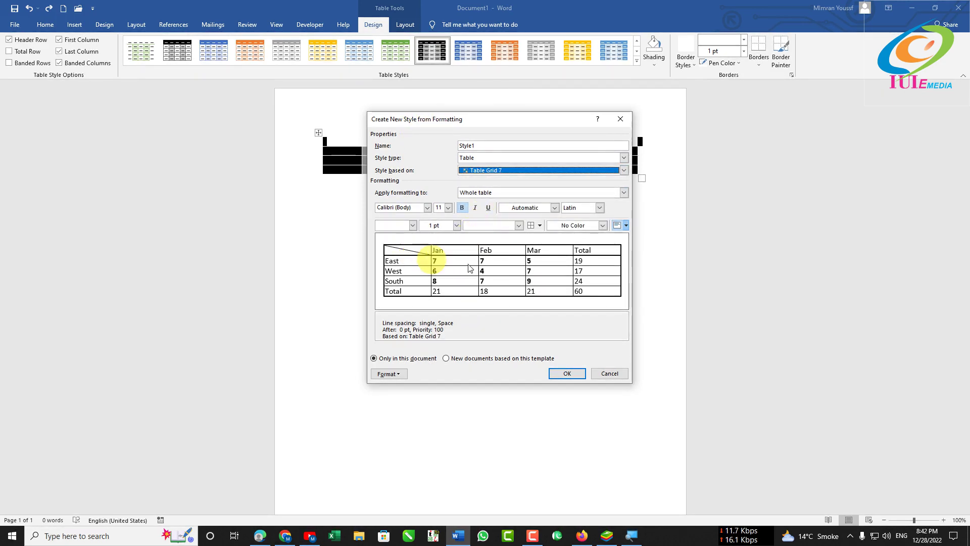
{"action": "left_click", "coordinate": [547, 162]}
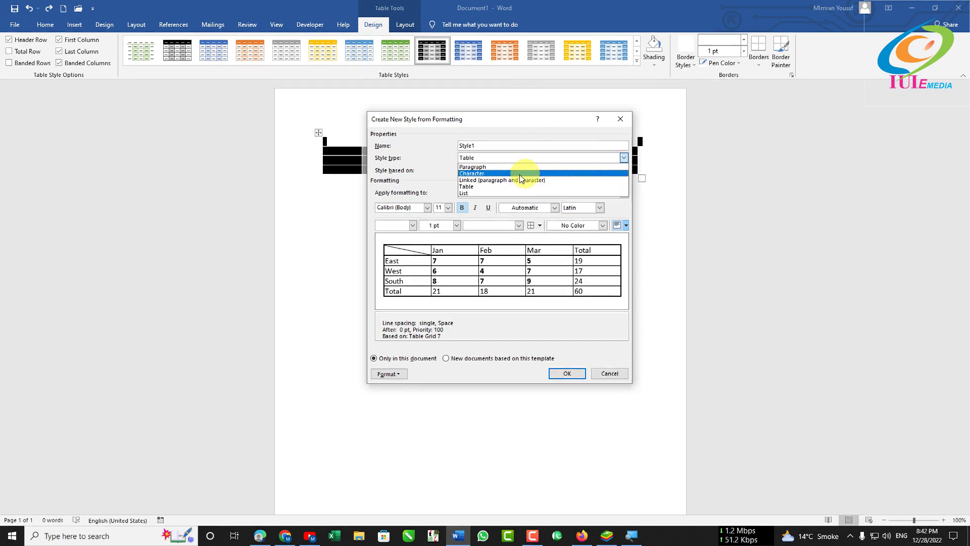
{"action": "left_click", "coordinate": [483, 170]}
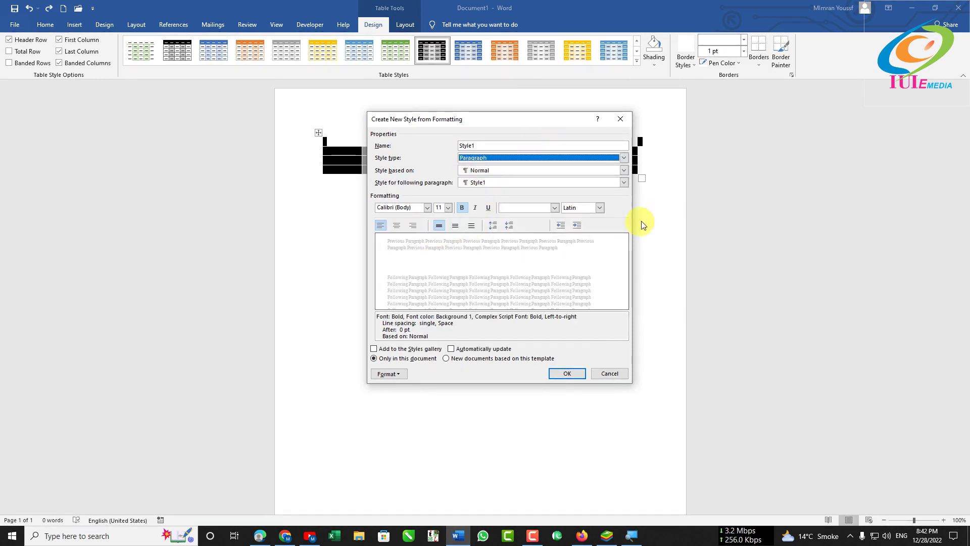
{"action": "left_click", "coordinate": [626, 171]}
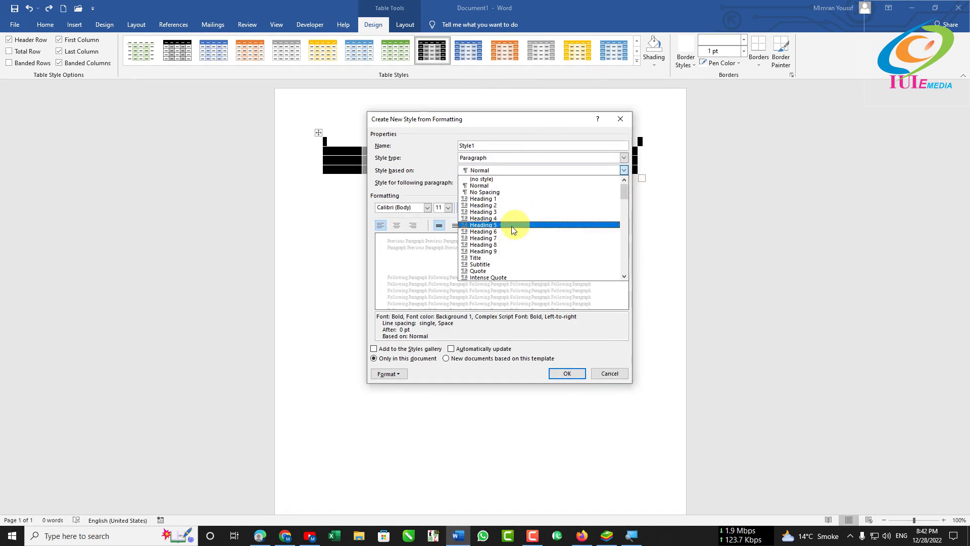
- Return the new style's type to Table and try basing it on Table List 1 and Table List 3
{"action": "left_click", "coordinate": [621, 160]}
{"action": "left_click", "coordinate": [621, 160]}
{"action": "left_click", "coordinate": [485, 182]}
{"action": "left_click", "coordinate": [527, 170]}
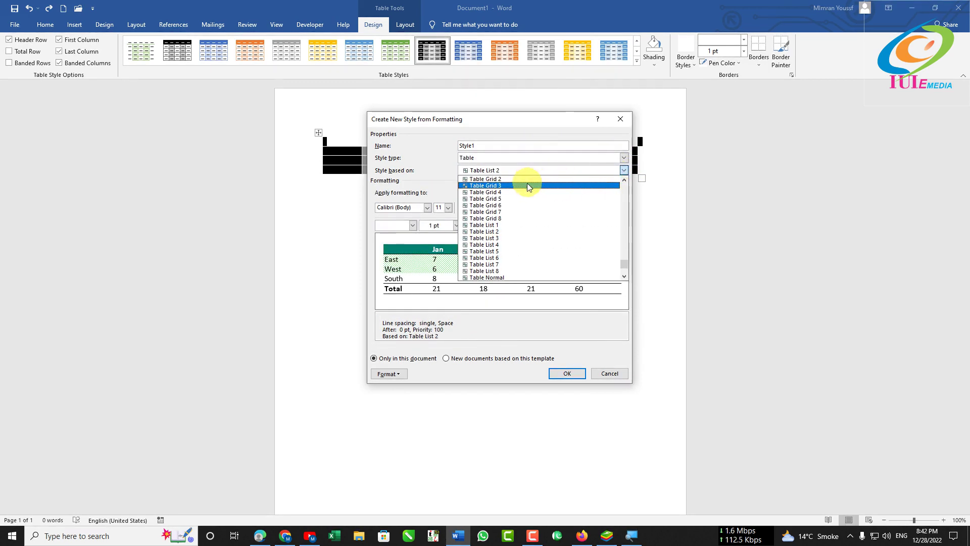
{"action": "left_click", "coordinate": [508, 211]}
{"action": "left_click", "coordinate": [576, 174]}
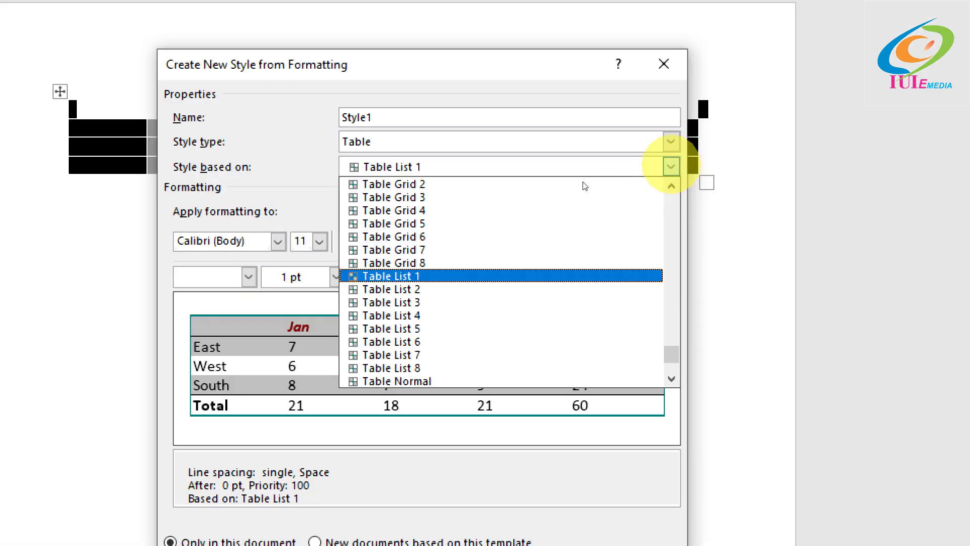
{"action": "left_click", "coordinate": [438, 302]}
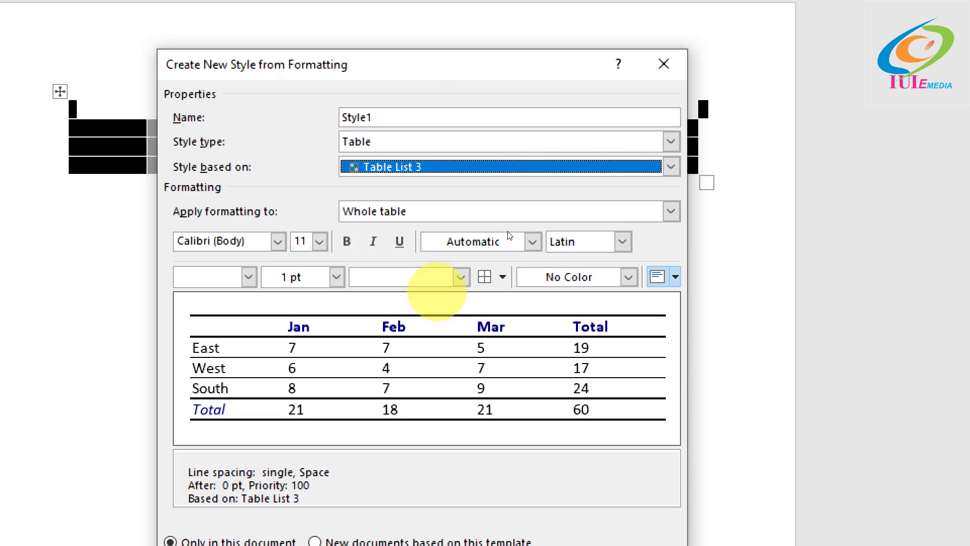
{"action": "left_click", "coordinate": [669, 211]}
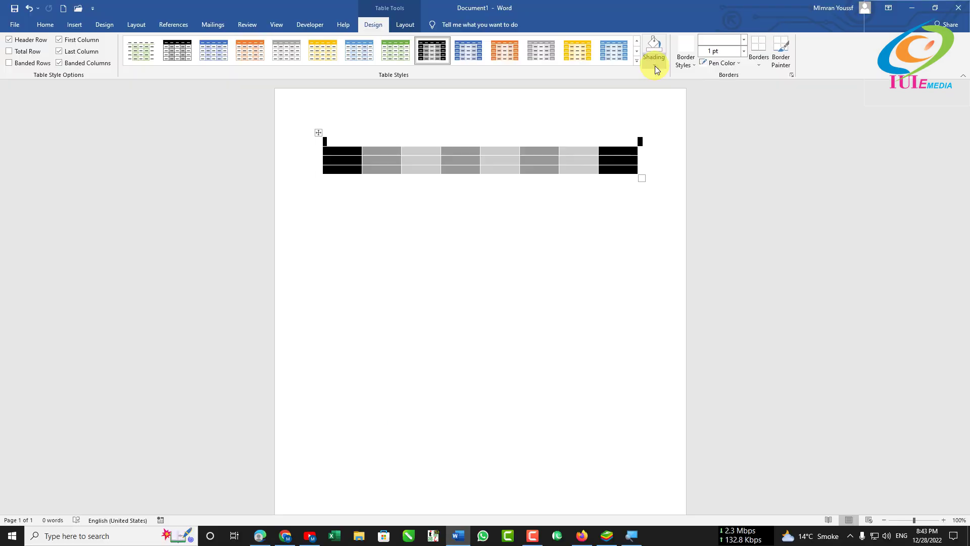
- Shade the fourth cell of the table's second row dark gray and darken it to a near-black shade
{"action": "left_click", "coordinate": [655, 66]}
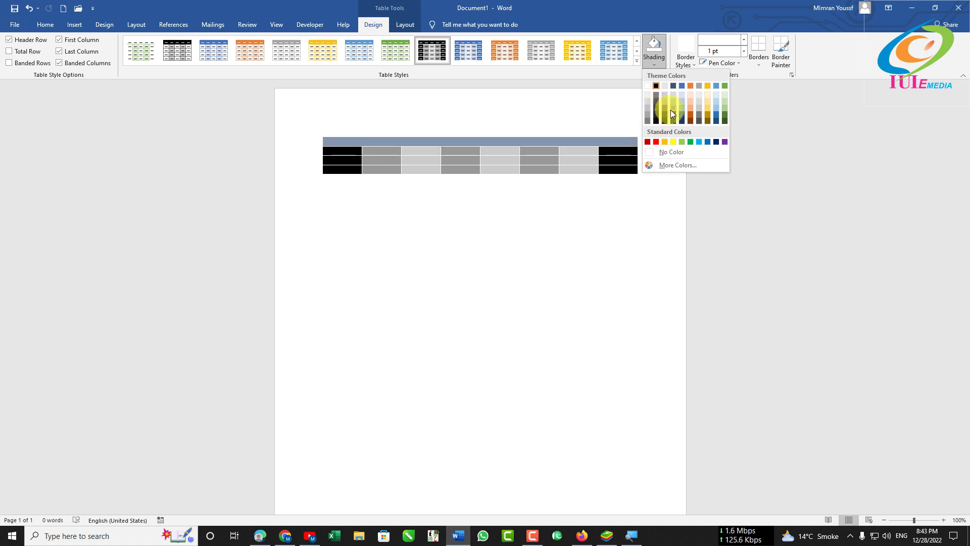
{"action": "left_click", "coordinate": [498, 160]}
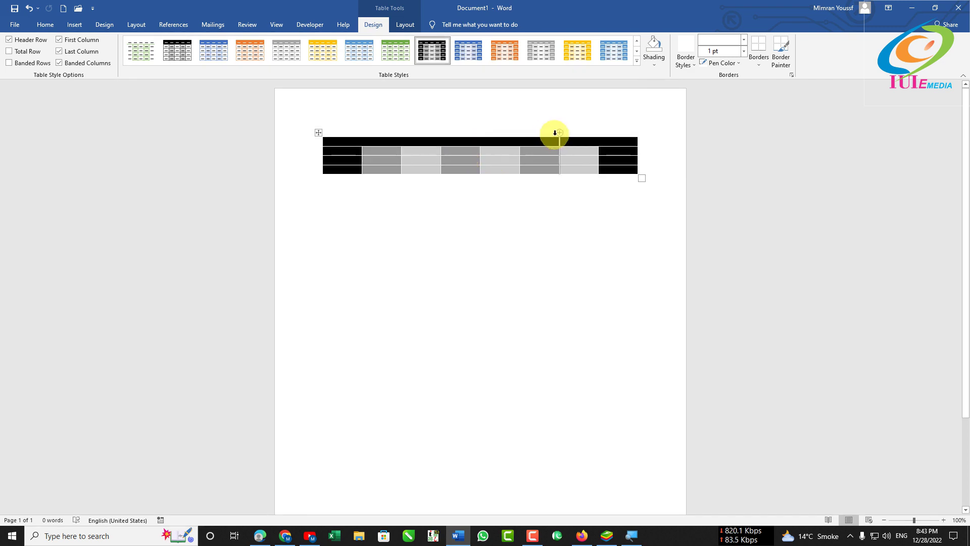
{"action": "left_click", "coordinate": [654, 65]}
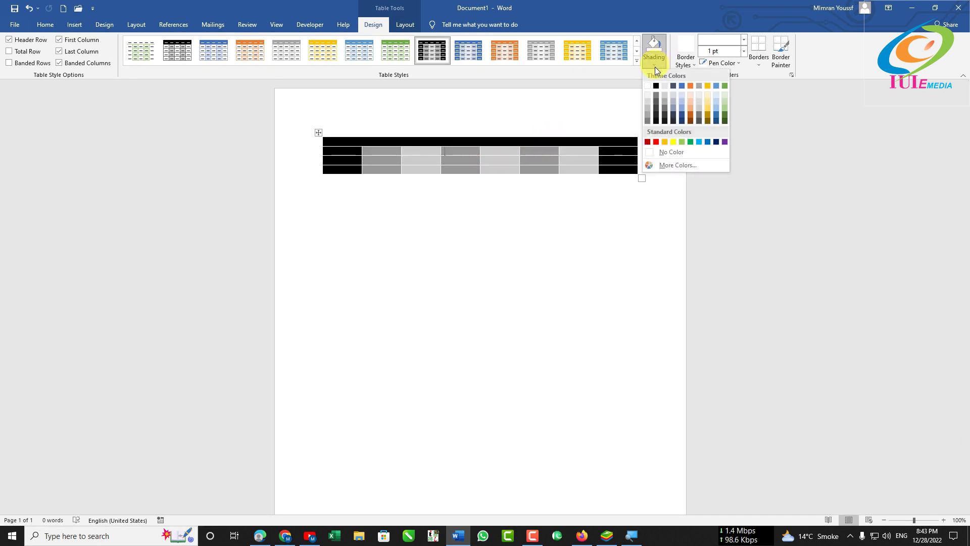
{"action": "left_click", "coordinate": [656, 109]}
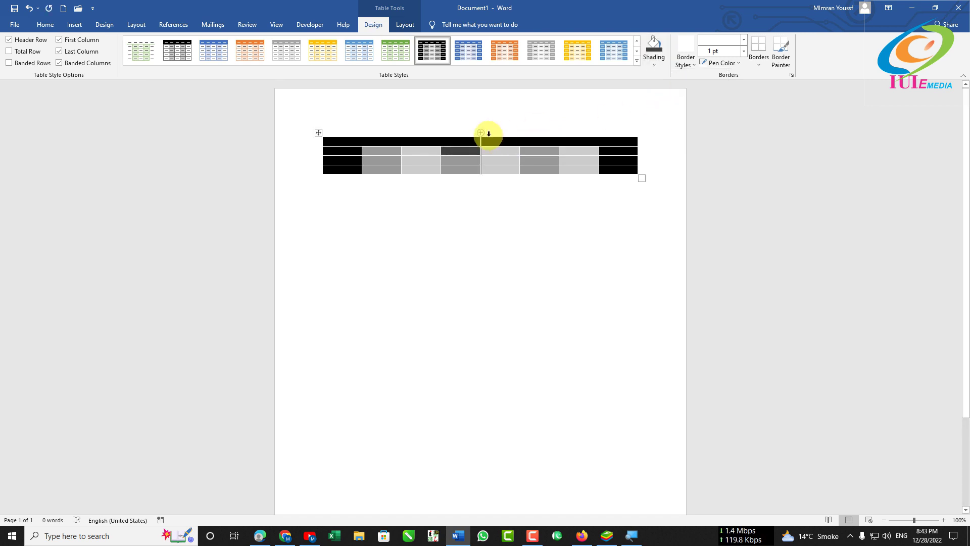
{"action": "left_click", "coordinate": [472, 160]}
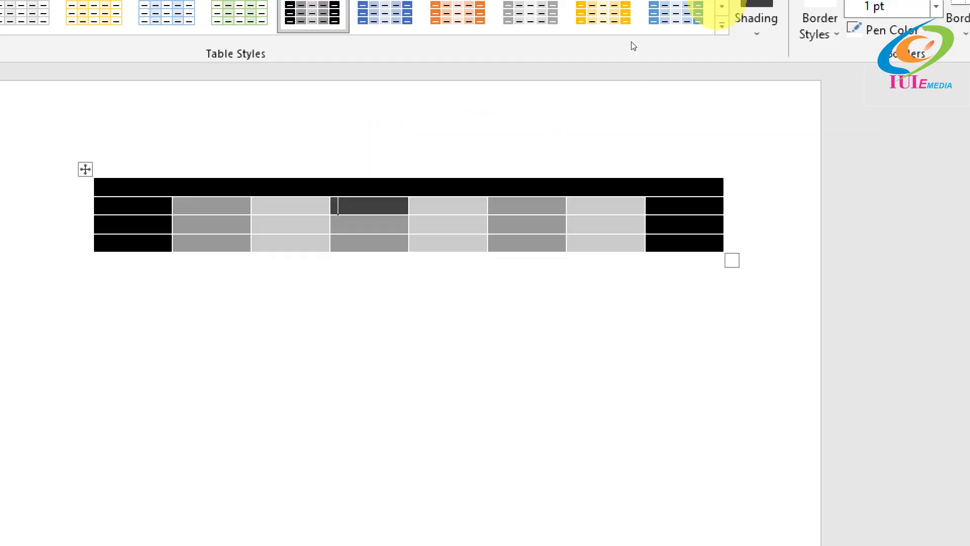
{"action": "left_click", "coordinate": [756, 22]}
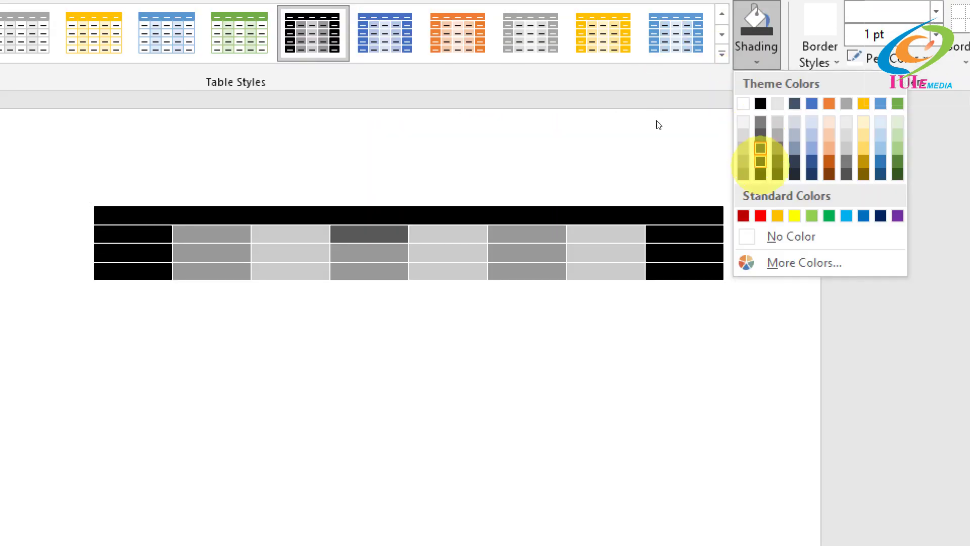
{"action": "left_click", "coordinate": [760, 148]}
- Shade the fifth cell of the table's last row with the standard red
{"action": "left_click", "coordinate": [416, 273]}
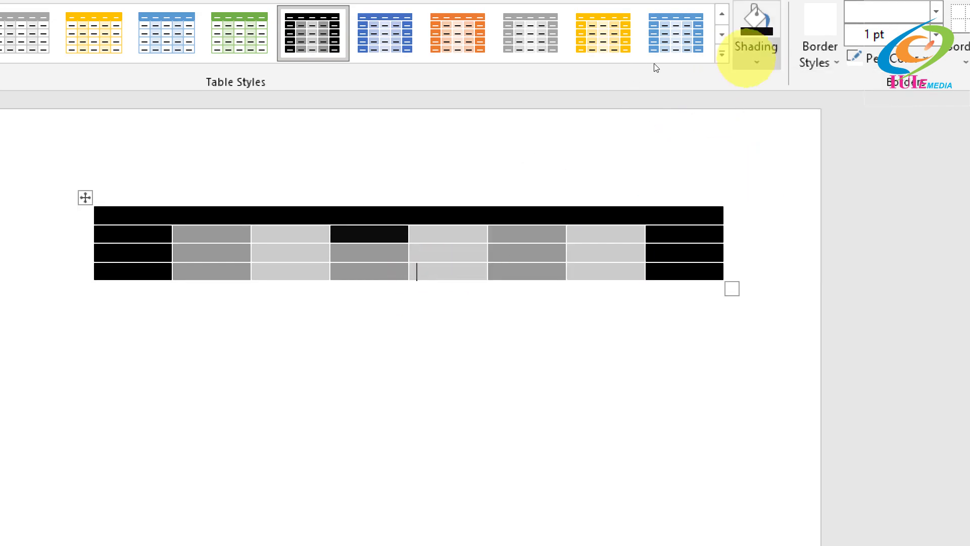
{"action": "left_click", "coordinate": [756, 47]}
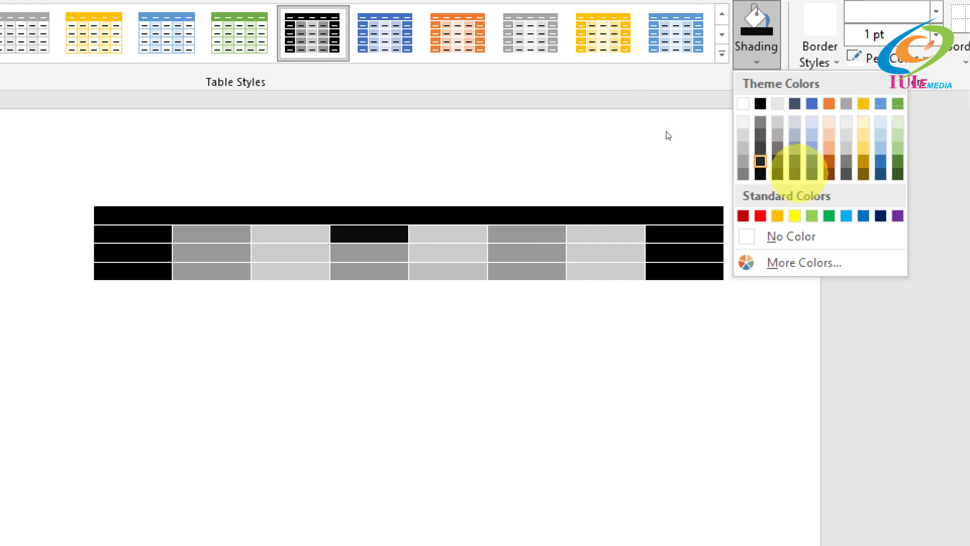
{"action": "left_click", "coordinate": [760, 216]}
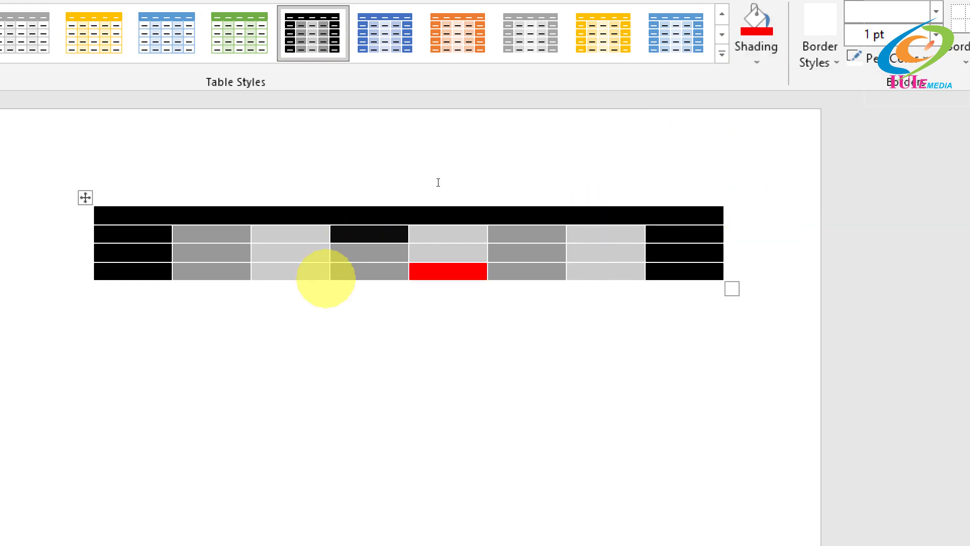
- Set the shading to No Color for the third row's fourth cell and the last row's fifth cell
{"action": "left_click", "coordinate": [439, 172]}
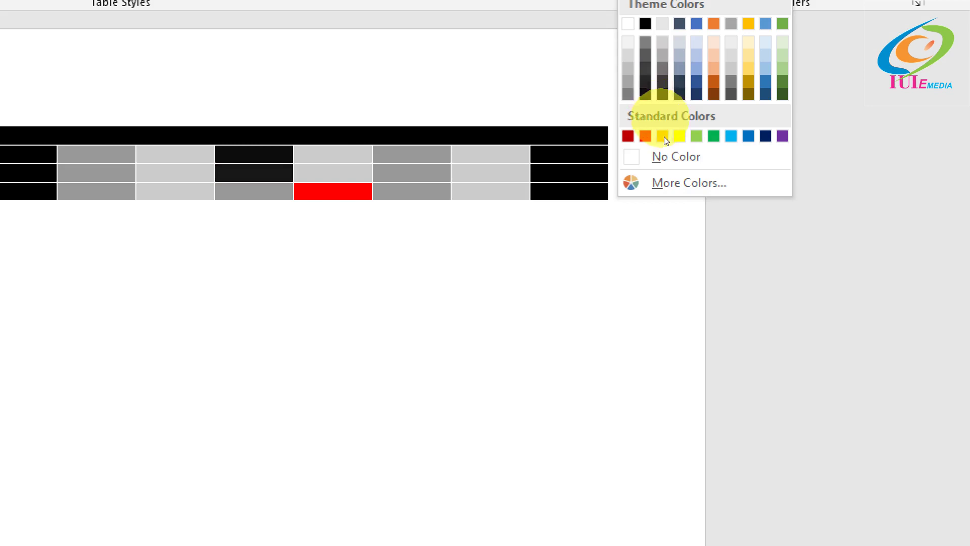
{"action": "left_click", "coordinate": [672, 152]}
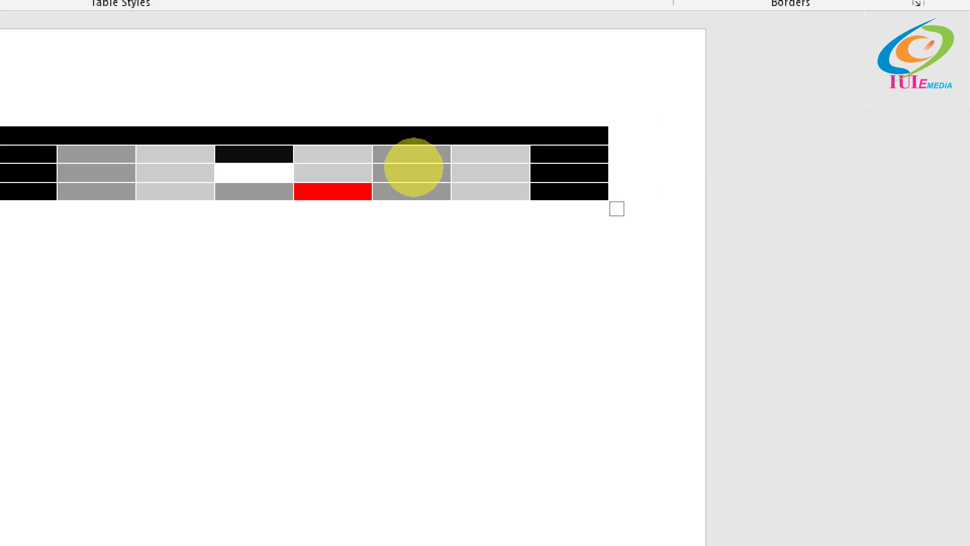
{"action": "left_click", "coordinate": [329, 192]}
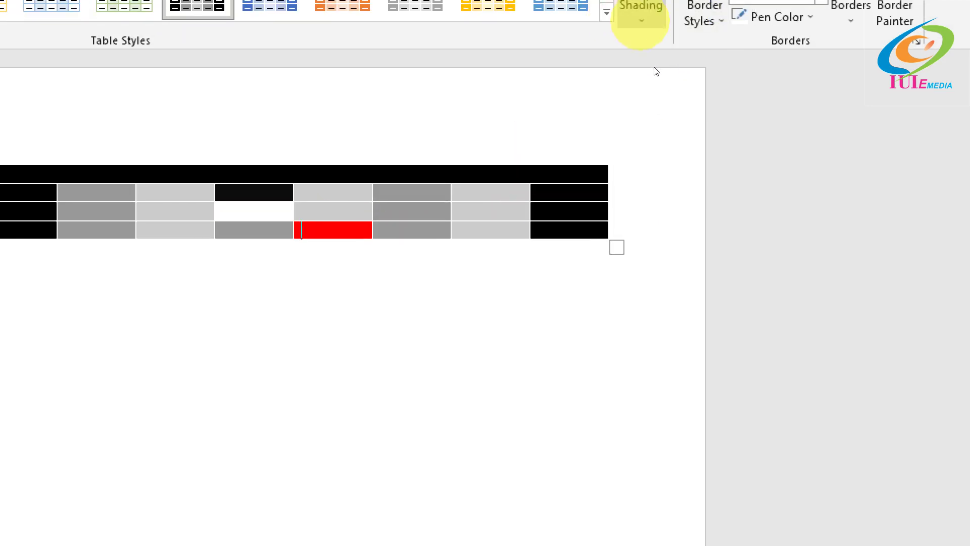
{"action": "left_click", "coordinate": [641, 19]}
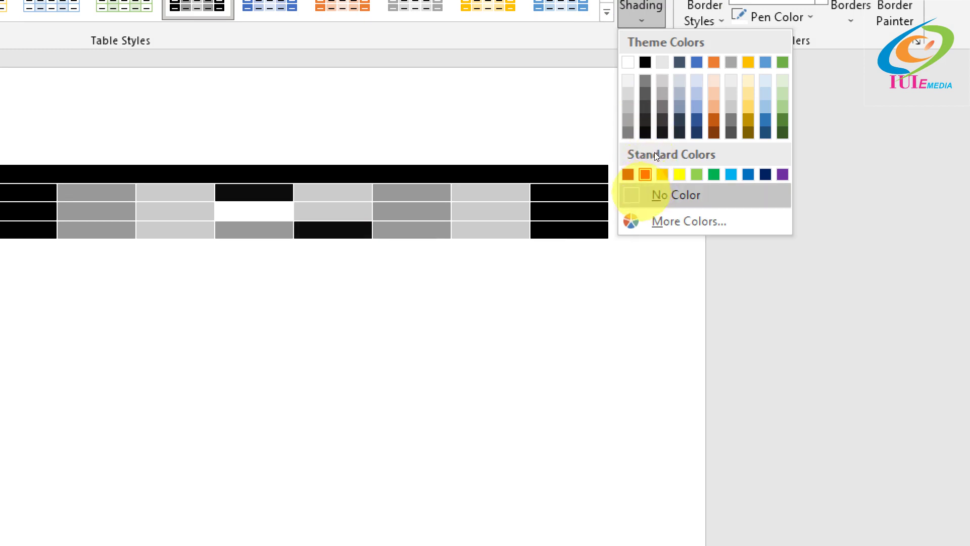
{"action": "left_click", "coordinate": [644, 195]}
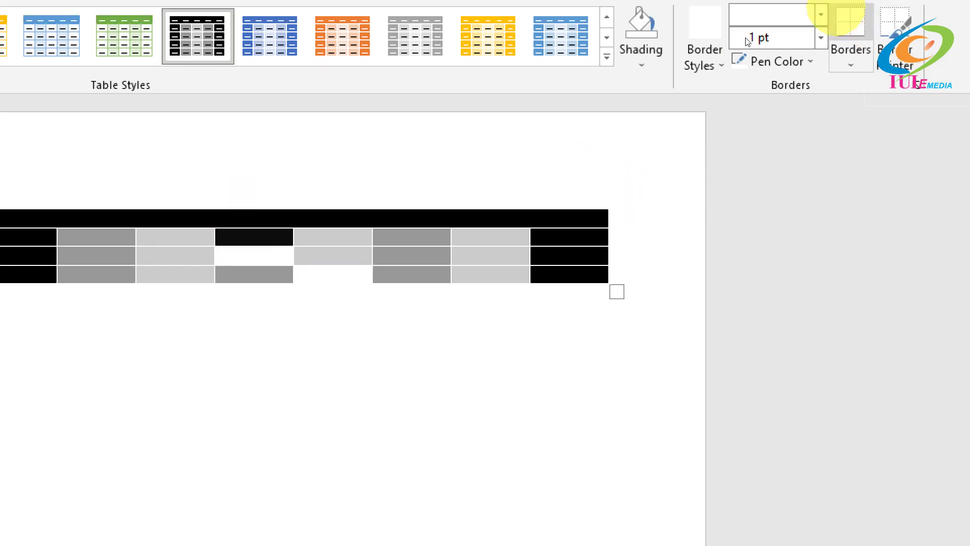
- Shade the fourth cell of the second row light lavender, chosen from the additional standard colors
{"action": "left_click", "coordinate": [641, 63]}
{"action": "left_click", "coordinate": [689, 264]}
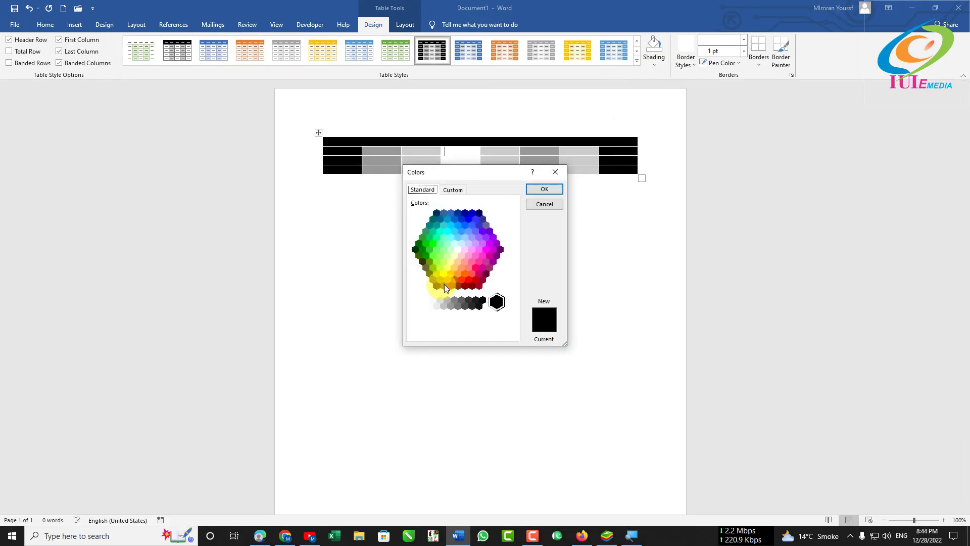
{"action": "left_click", "coordinate": [460, 274]}
{"action": "left_click", "coordinate": [447, 268]}
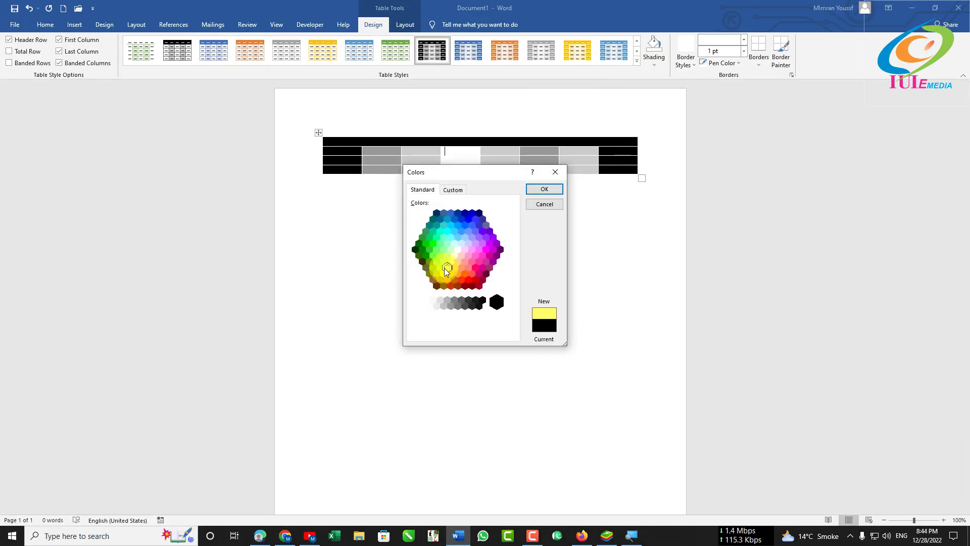
{"action": "left_click", "coordinate": [469, 245]}
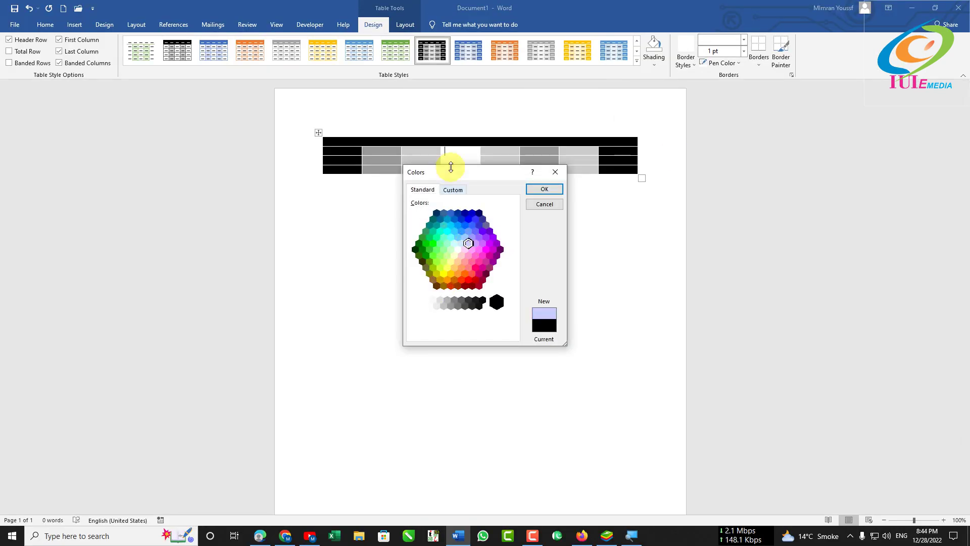
{"action": "left_click", "coordinate": [540, 190]}
- Choose a 2 ¼ pt border weight and the second of the two thick gray 3D line styles for the table borders
{"action": "left_click", "coordinate": [696, 65]}
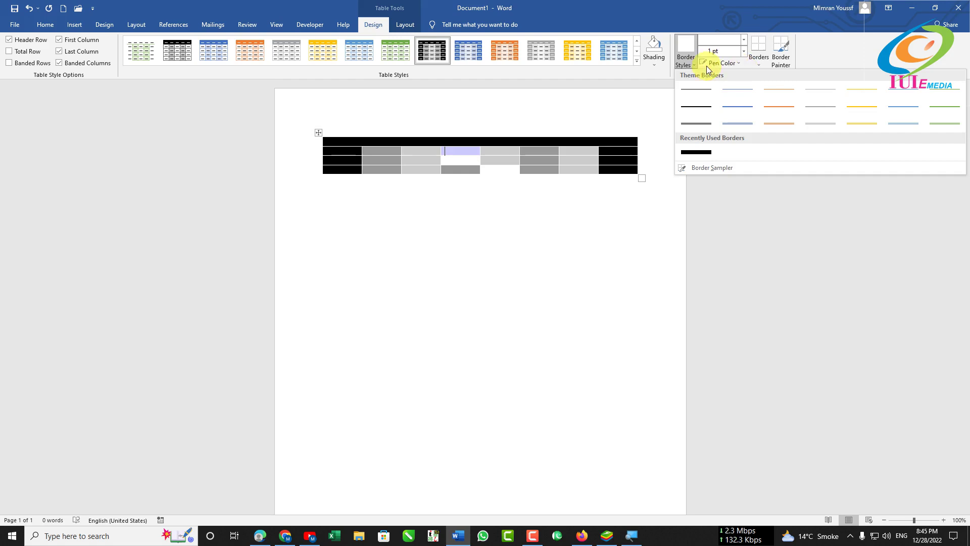
{"action": "left_click", "coordinate": [743, 39]}
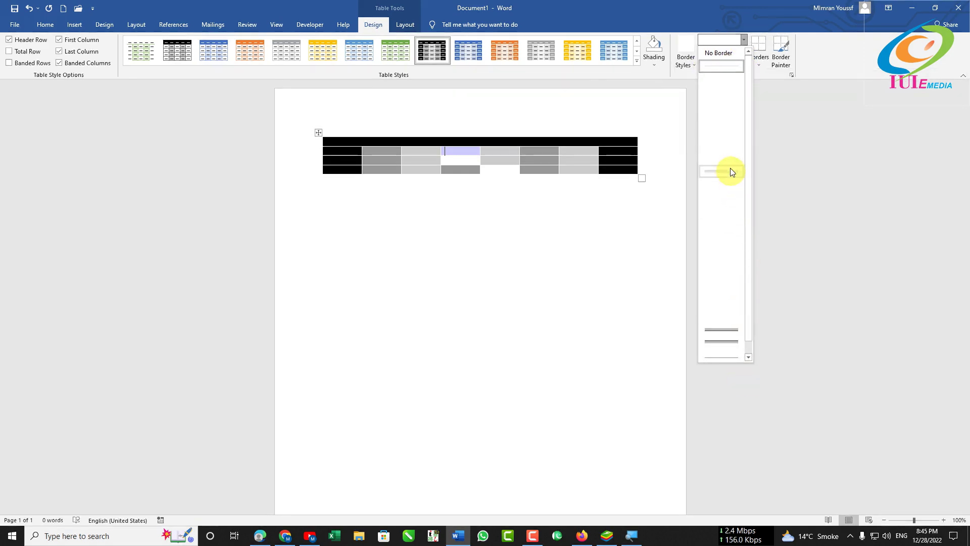
{"action": "left_click", "coordinate": [744, 52]}
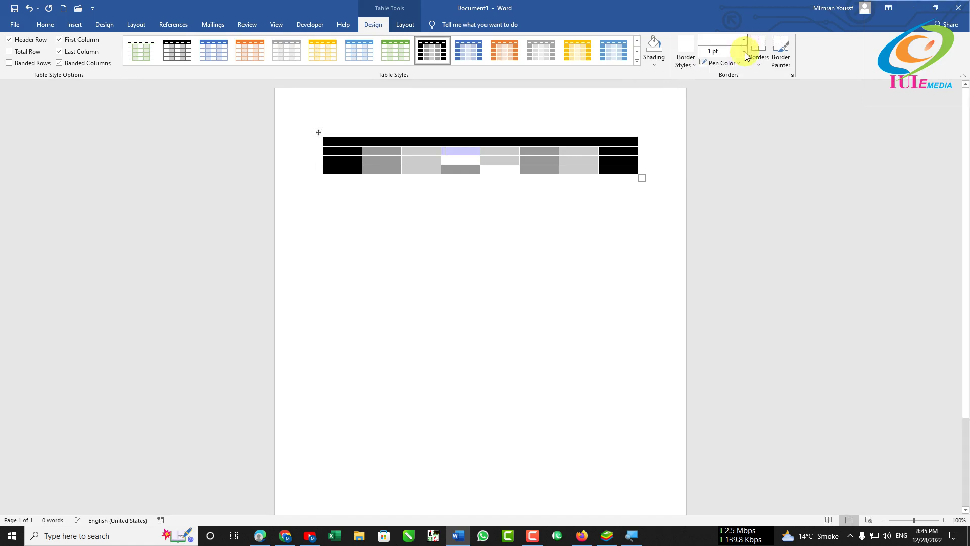
{"action": "left_click", "coordinate": [744, 51]}
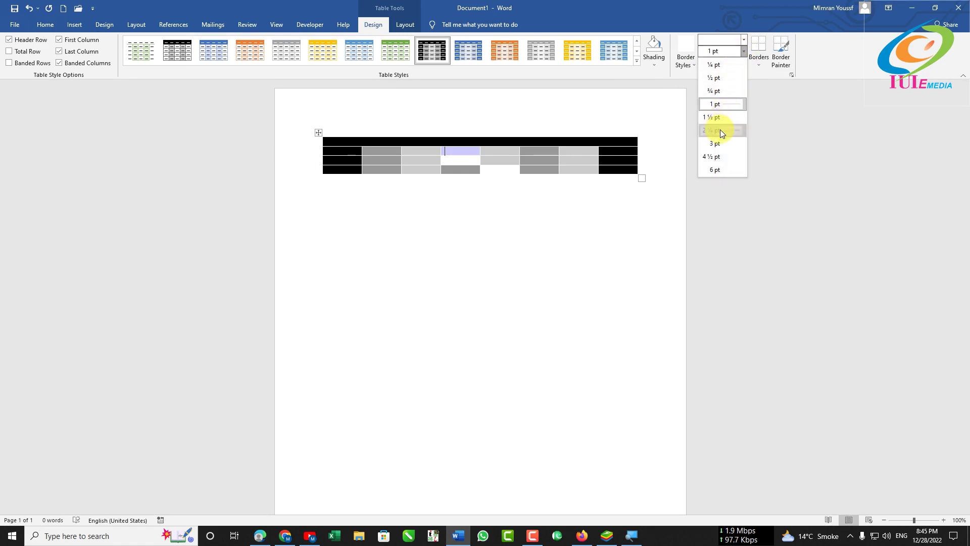
{"action": "left_click", "coordinate": [719, 130]}
{"action": "left_click", "coordinate": [743, 41]}
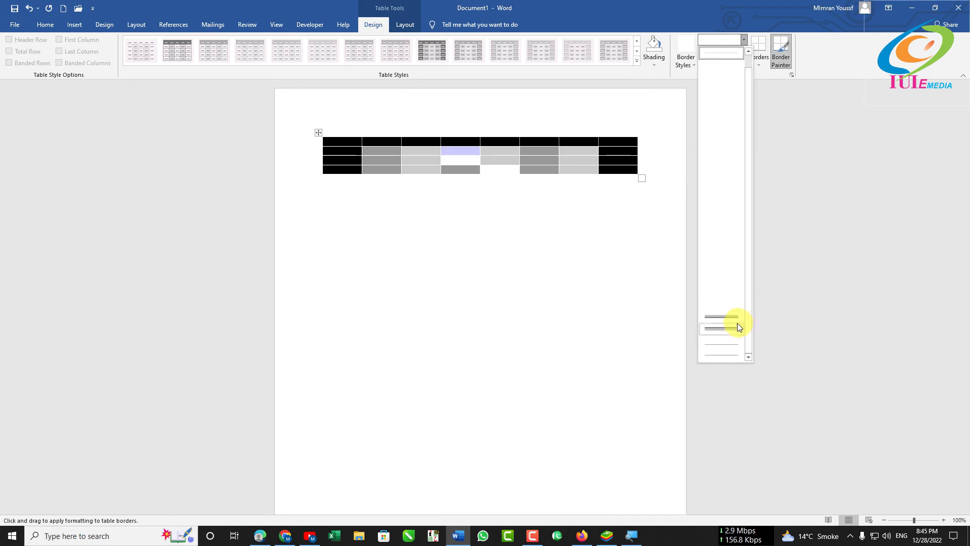
{"action": "left_click", "coordinate": [737, 324]}
- Use Border Painter to paint the chosen border beneath the second row's sixth cell and above the header row's seventh cell
{"action": "left_click", "coordinate": [758, 61]}
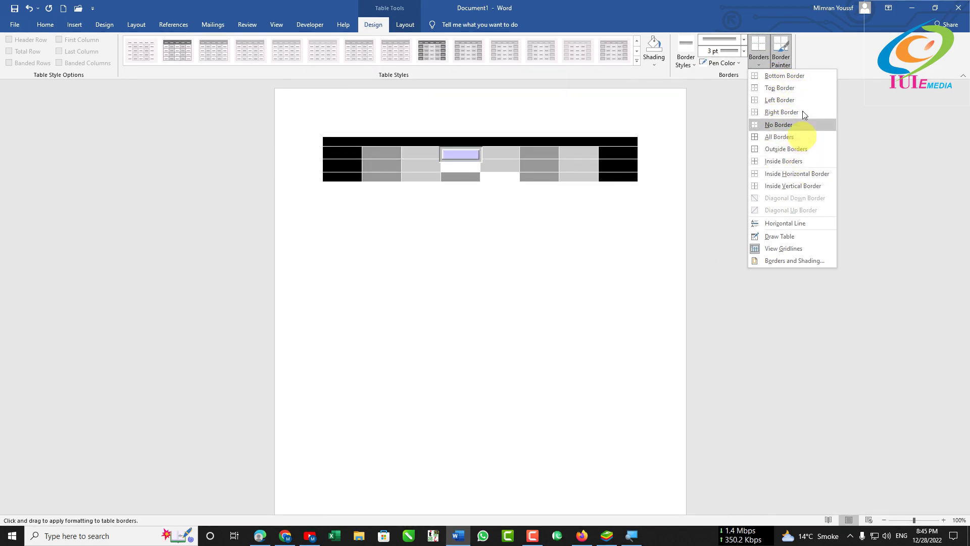
{"action": "left_click", "coordinate": [790, 64]}
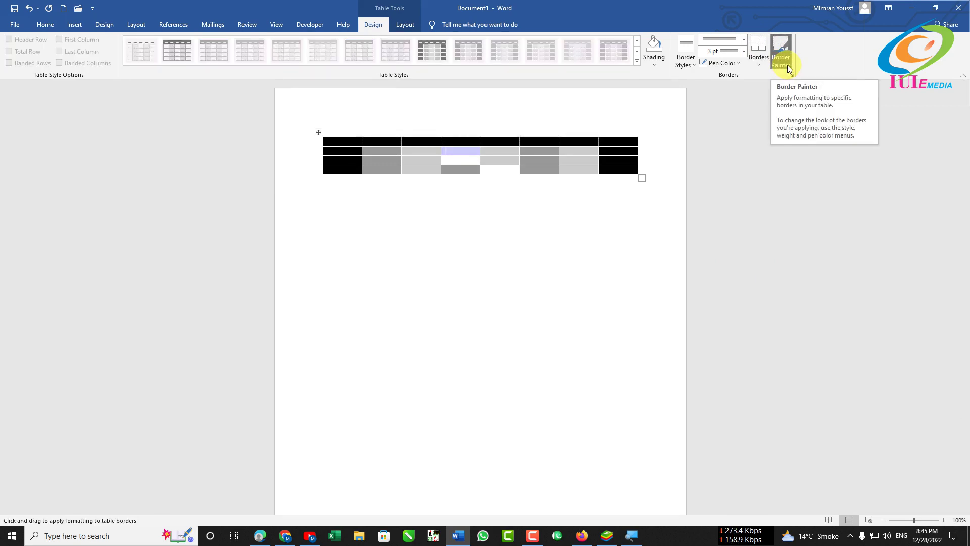
{"action": "left_click", "coordinate": [787, 65]}
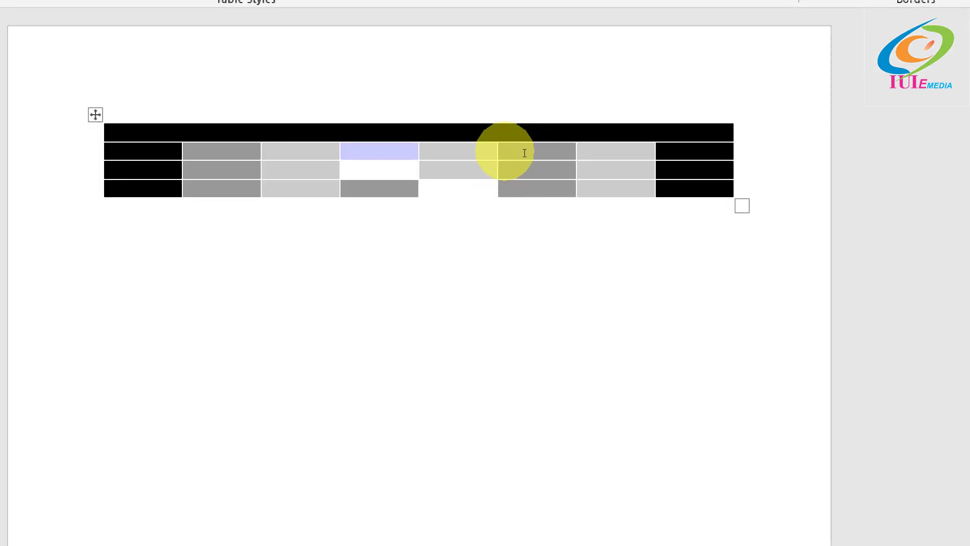
{"action": "left_click", "coordinate": [521, 156]}
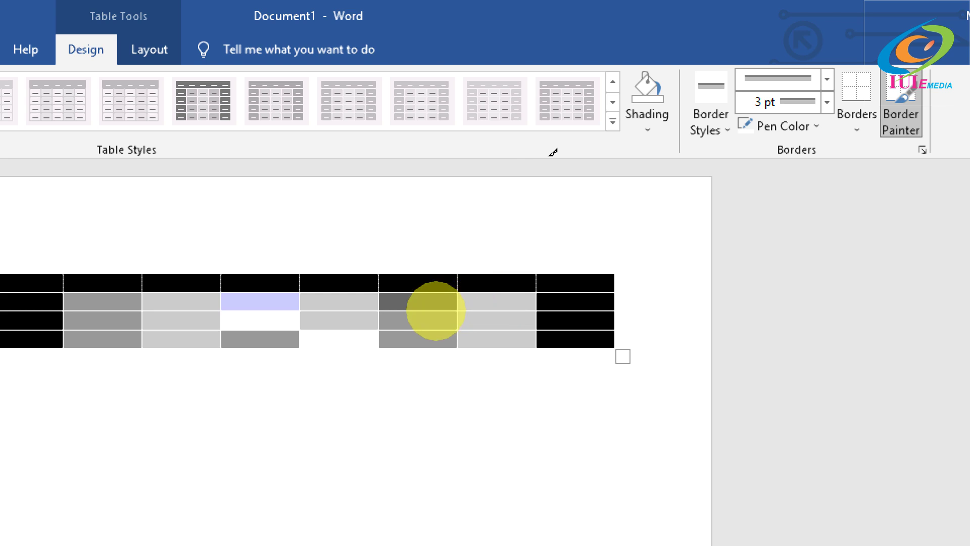
{"action": "left_click", "coordinate": [435, 312]}
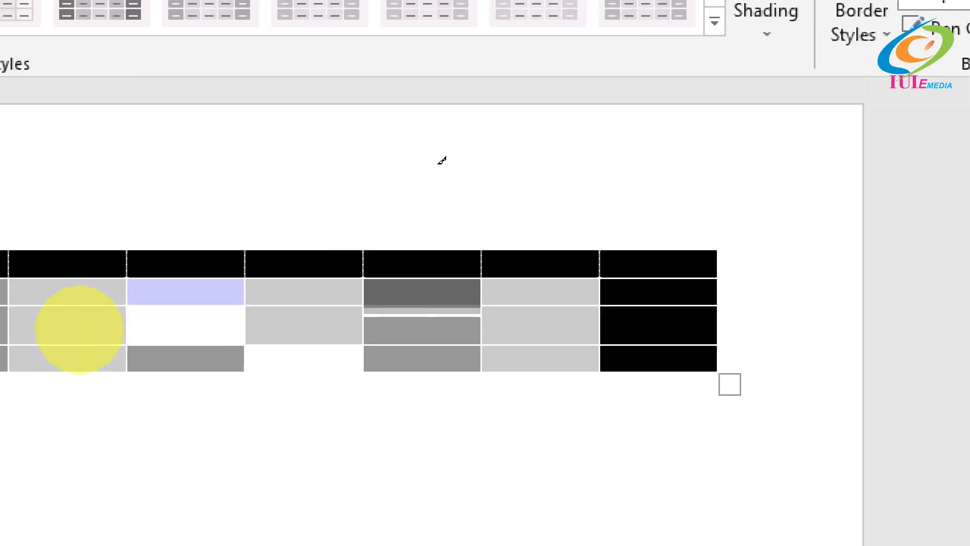
{"action": "left_click", "coordinate": [454, 287]}
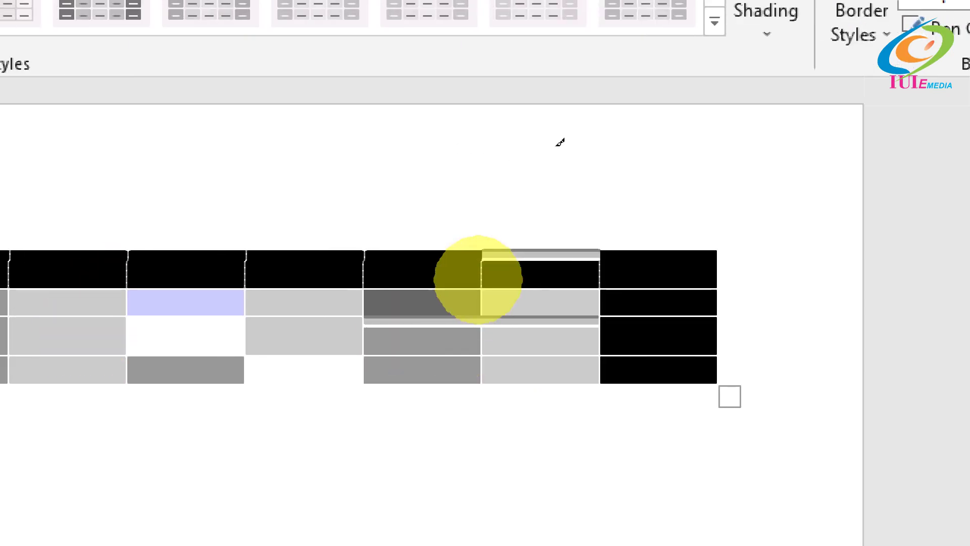
{"action": "left_click", "coordinate": [366, 272]}
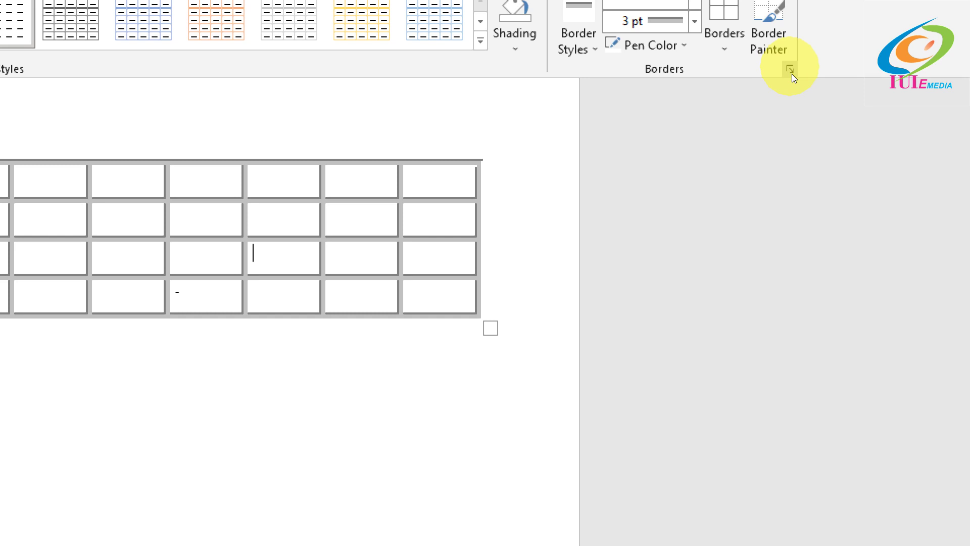
- Remove the table's inside horizontal and vertical borders, leaving only the 3 pt outer borders
{"action": "left_click", "coordinate": [791, 71]}
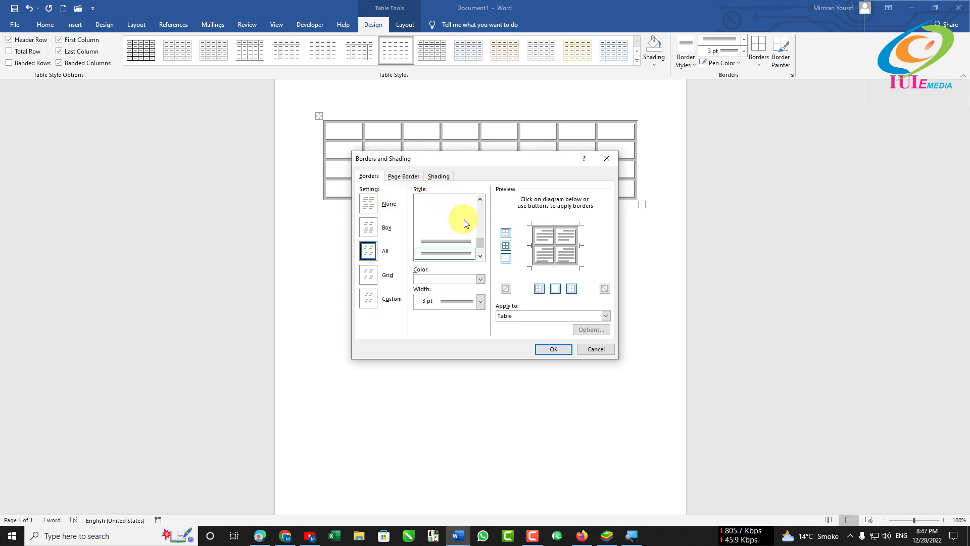
{"action": "left_click", "coordinate": [551, 247]}
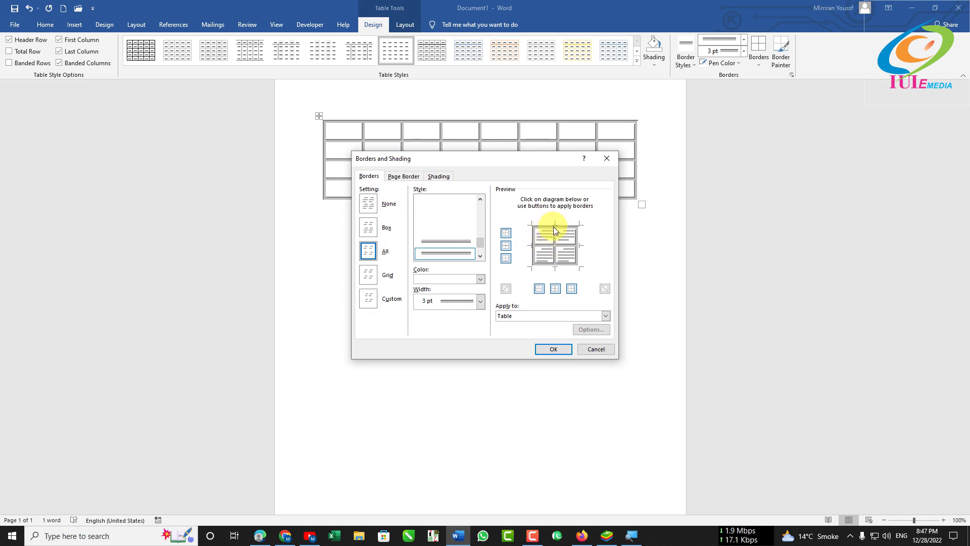
{"action": "left_click", "coordinate": [555, 228]}
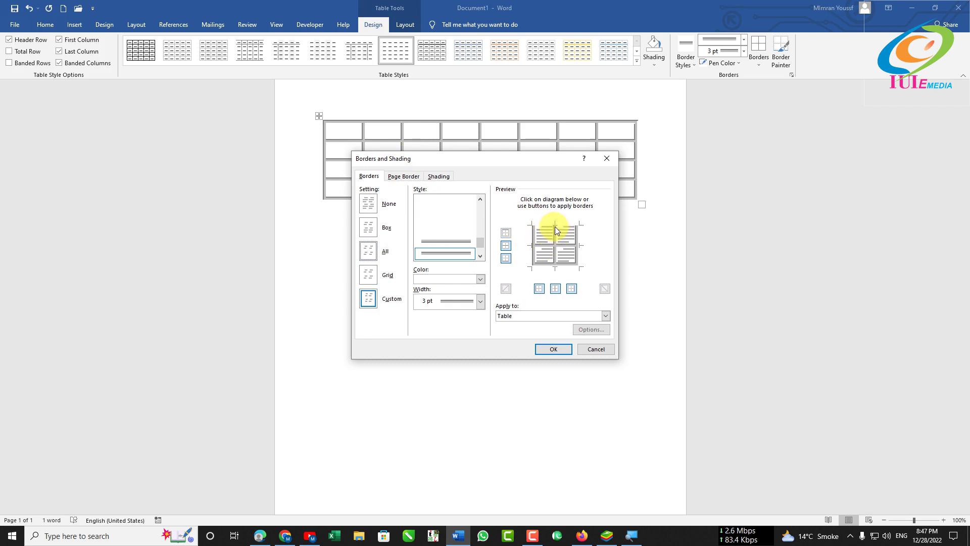
{"action": "left_click", "coordinate": [556, 226]}
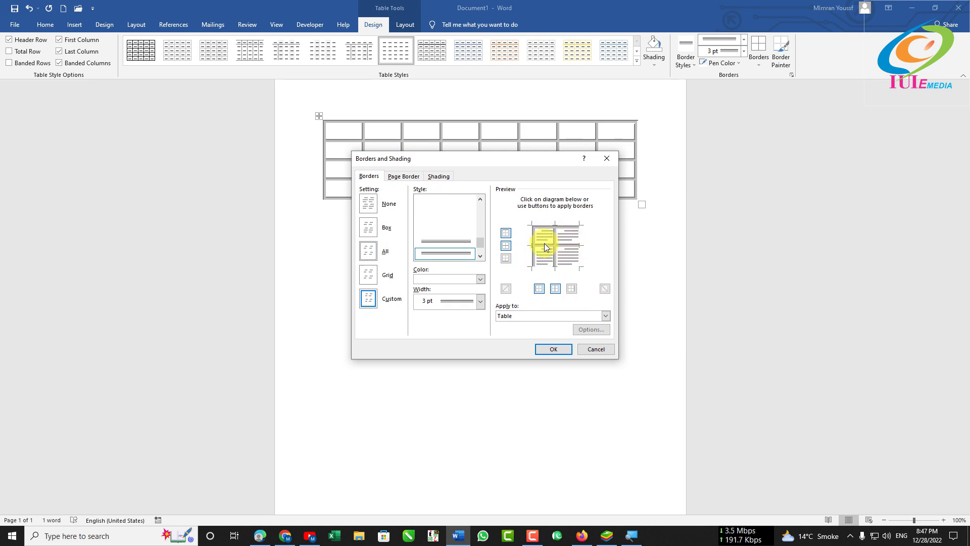
{"action": "left_click", "coordinate": [553, 236]}
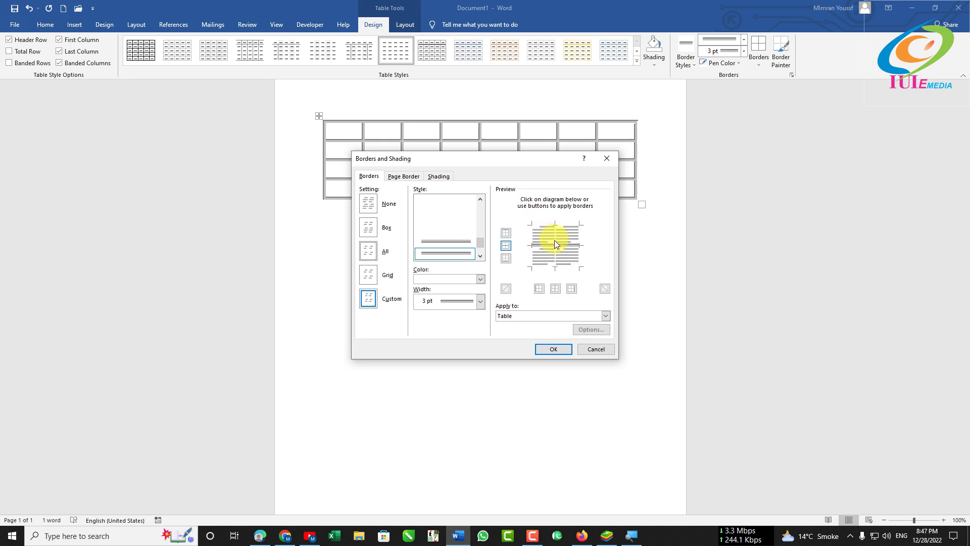
{"action": "left_click", "coordinate": [550, 245]}
{"action": "left_click", "coordinate": [571, 223]}
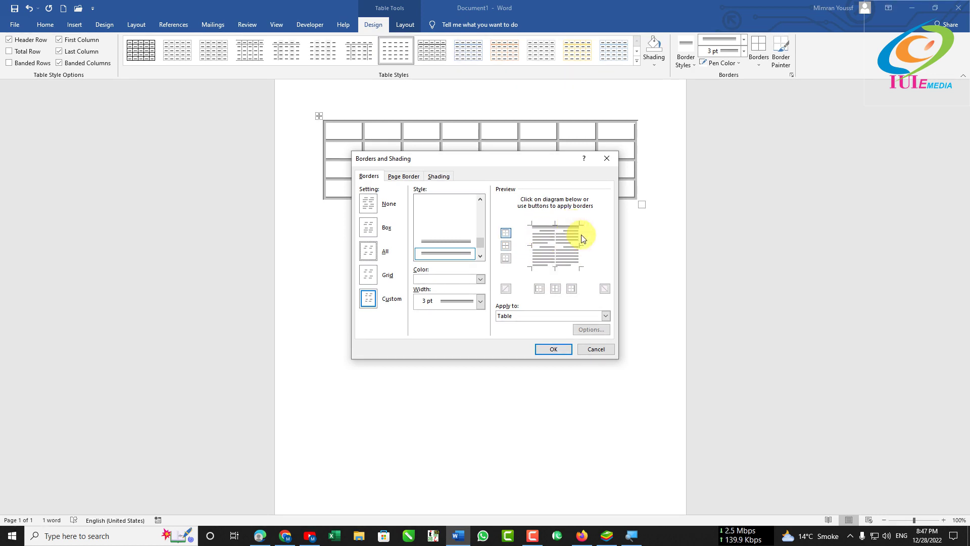
{"action": "left_click", "coordinate": [577, 239]}
{"action": "left_click", "coordinate": [556, 255]}
{"action": "left_click", "coordinate": [491, 217]}
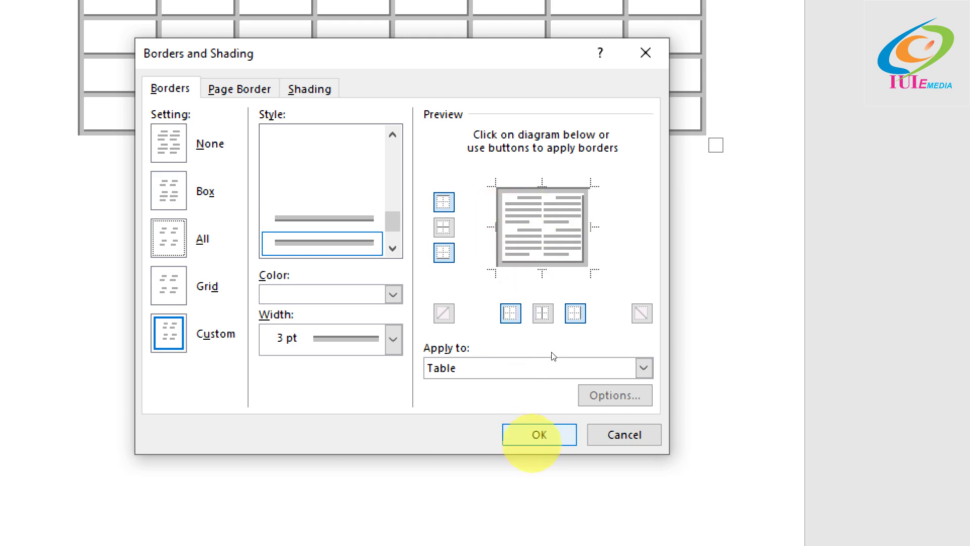
{"action": "left_click", "coordinate": [539, 434]}
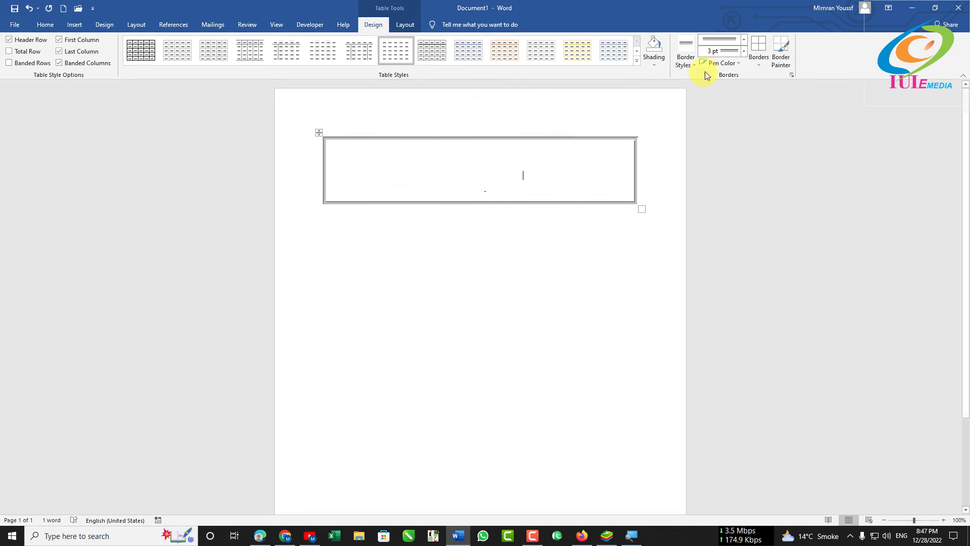
- Add the inside horizontal and vertical borders back to the whole table
{"action": "left_click", "coordinate": [791, 75]}
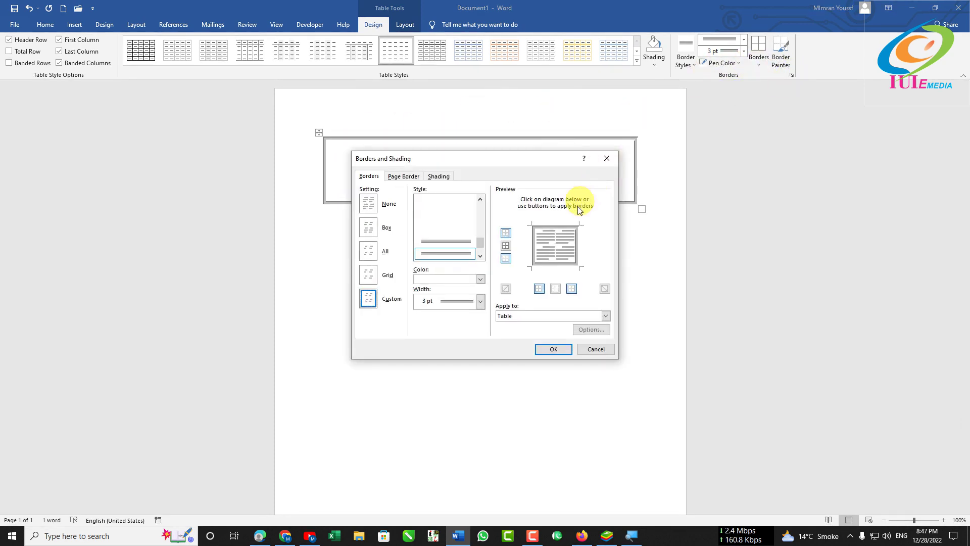
{"action": "left_click", "coordinate": [556, 245]}
{"action": "left_click", "coordinate": [556, 249]}
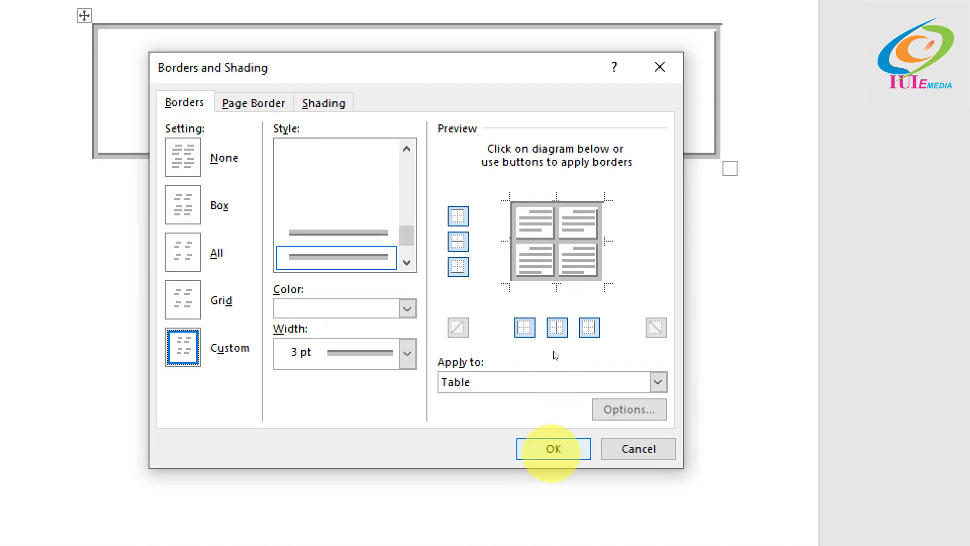
{"action": "left_click", "coordinate": [554, 449]}
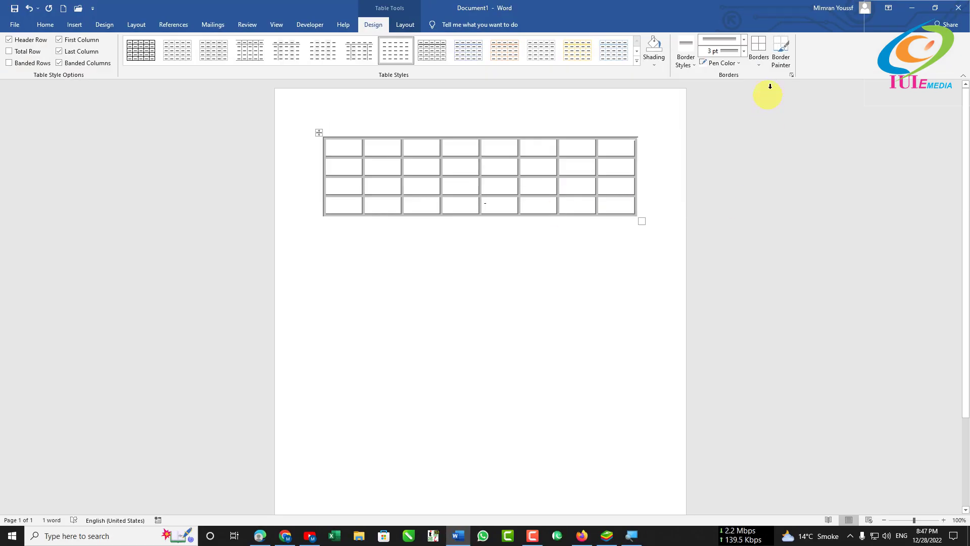
- Try the Box, All and Grid border settings in the preview and add the inside borders with the chosen line style
{"action": "left_click", "coordinate": [791, 75]}
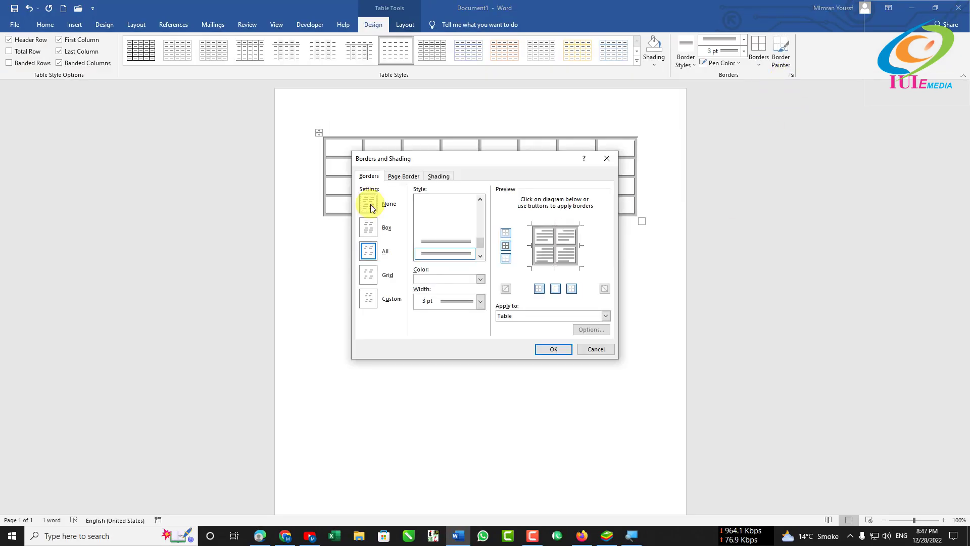
{"action": "left_click", "coordinate": [369, 226]}
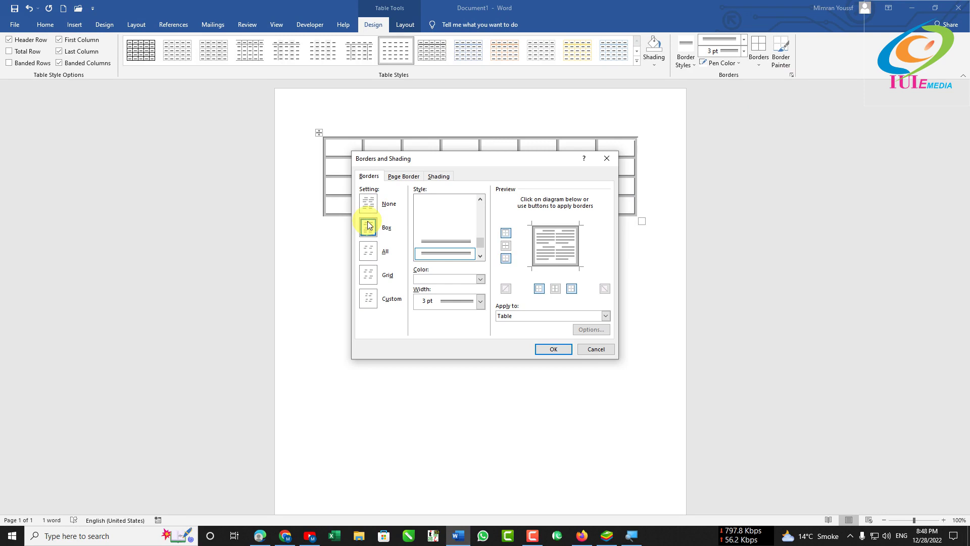
{"action": "left_click", "coordinate": [367, 251]}
{"action": "left_click", "coordinate": [368, 274]}
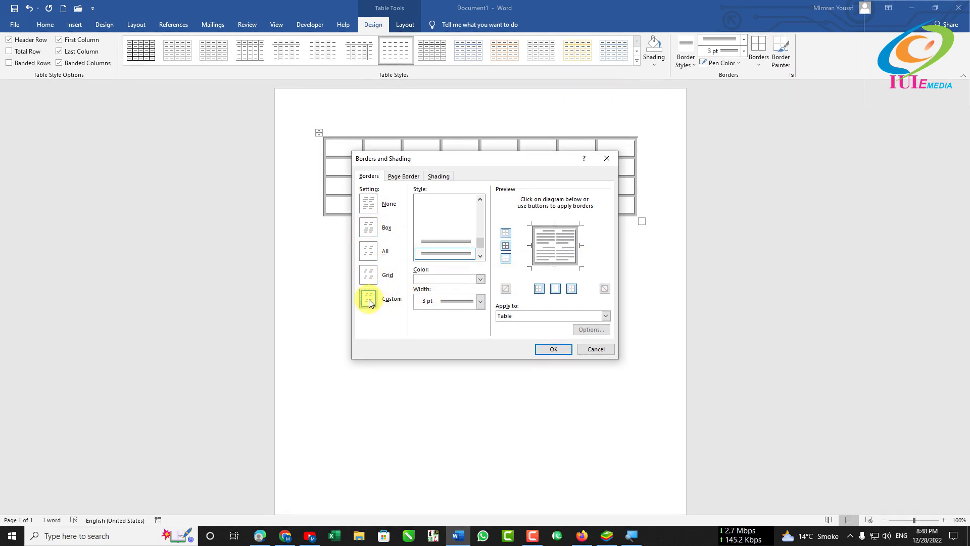
{"action": "left_click", "coordinate": [555, 245]}
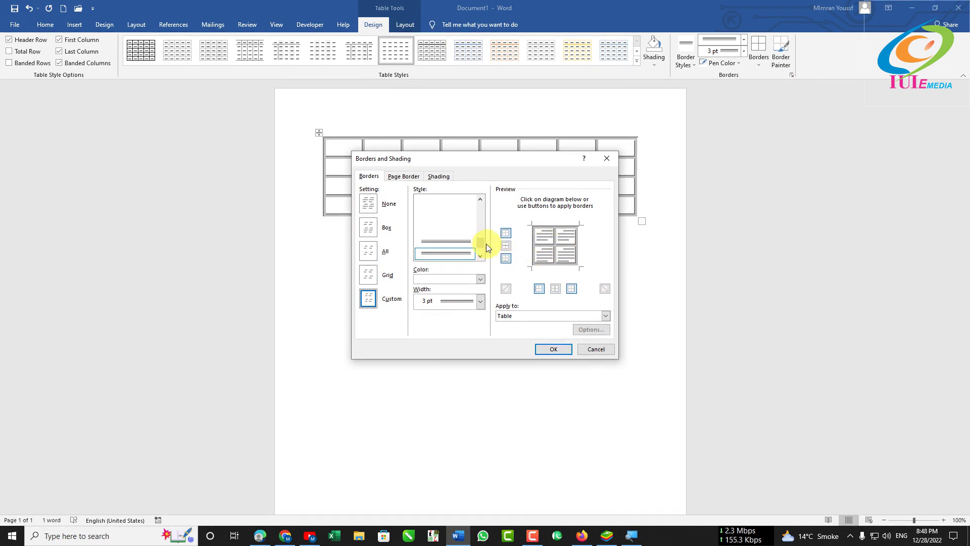
- Examine the border line styles, colors, widths and Apply to options, and apply the border settings to the table
{"action": "left_click_drag", "start_coordinate": [486, 244], "coordinate": [463, 238]}
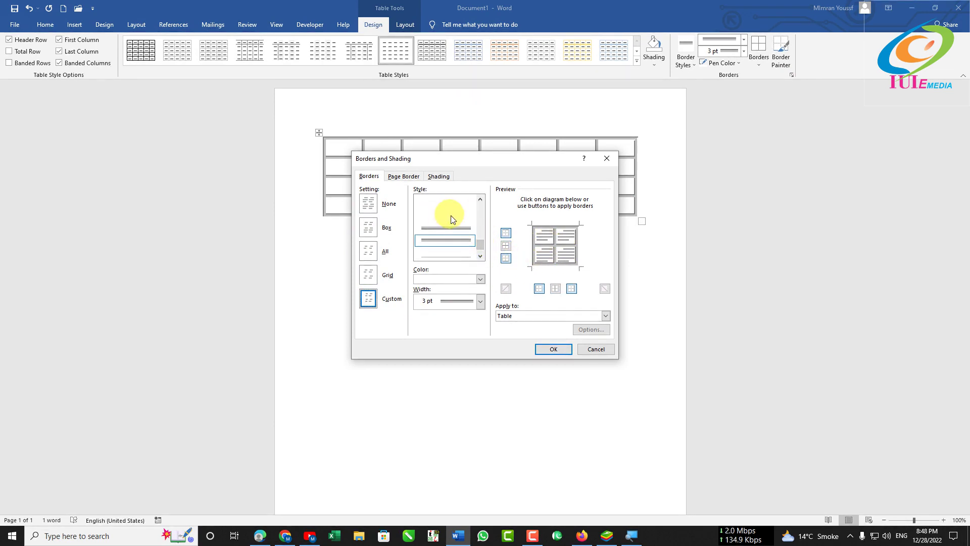
{"action": "left_click", "coordinate": [480, 279]}
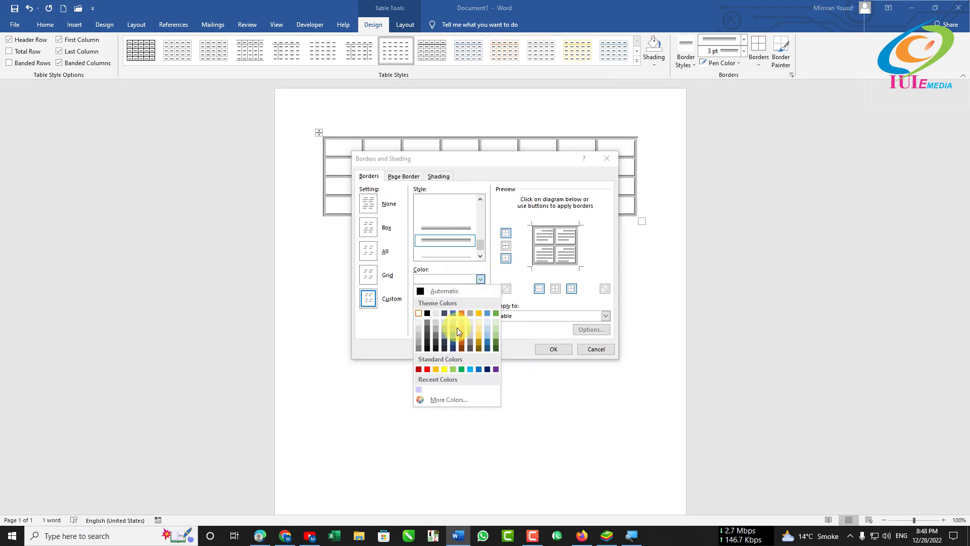
{"action": "left_click", "coordinate": [480, 279]}
{"action": "left_click", "coordinate": [481, 301]}
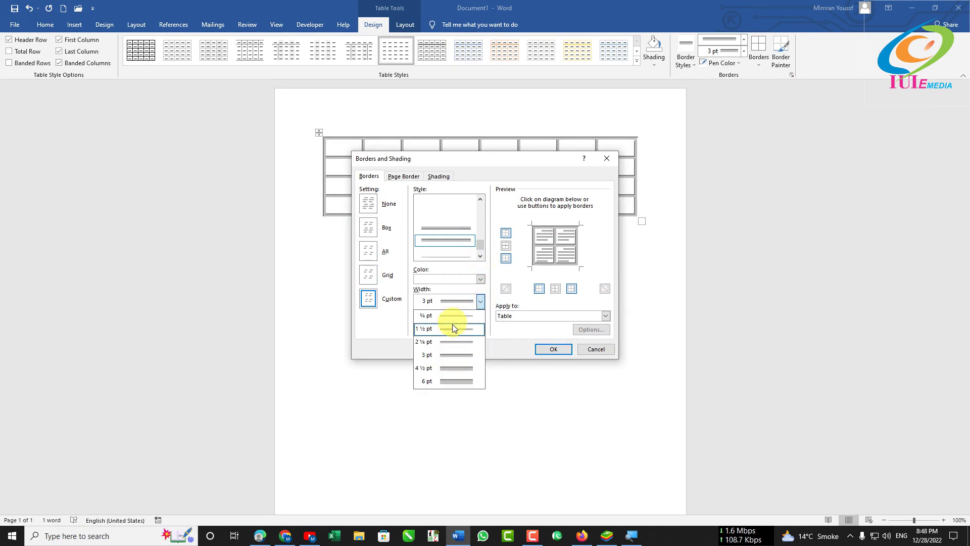
{"action": "left_click", "coordinate": [609, 317]}
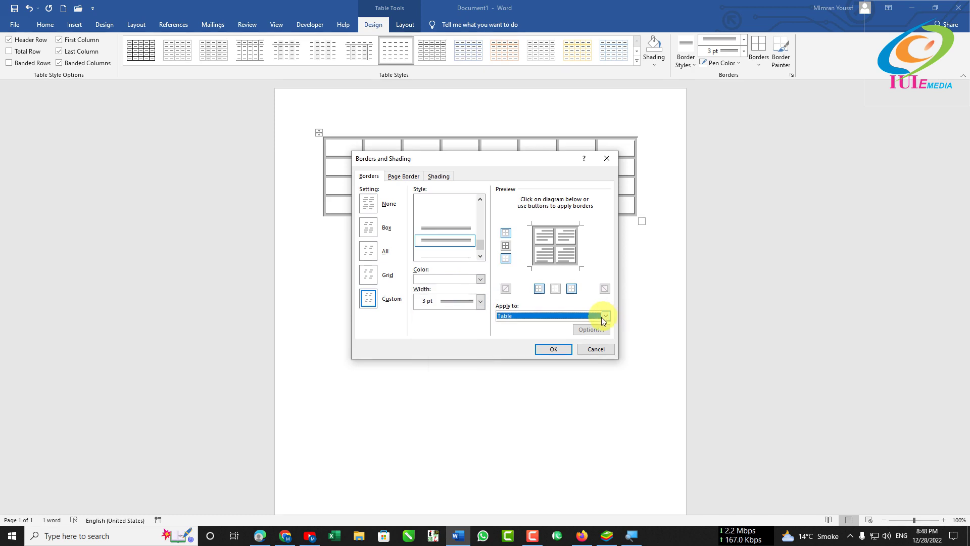
{"action": "left_click", "coordinate": [606, 317]}
{"action": "left_click", "coordinate": [607, 317]}
{"action": "left_click", "coordinate": [607, 317]}
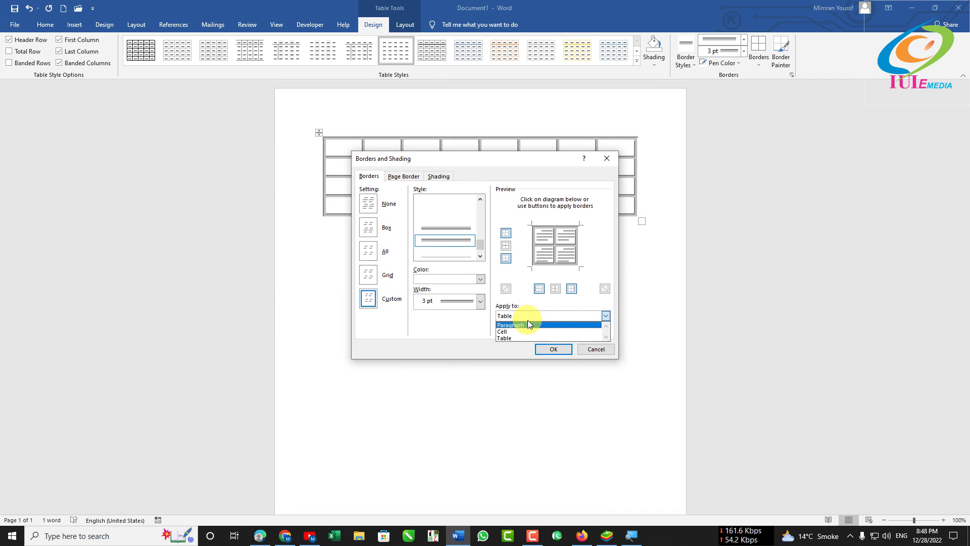
{"action": "left_click", "coordinate": [550, 348]}
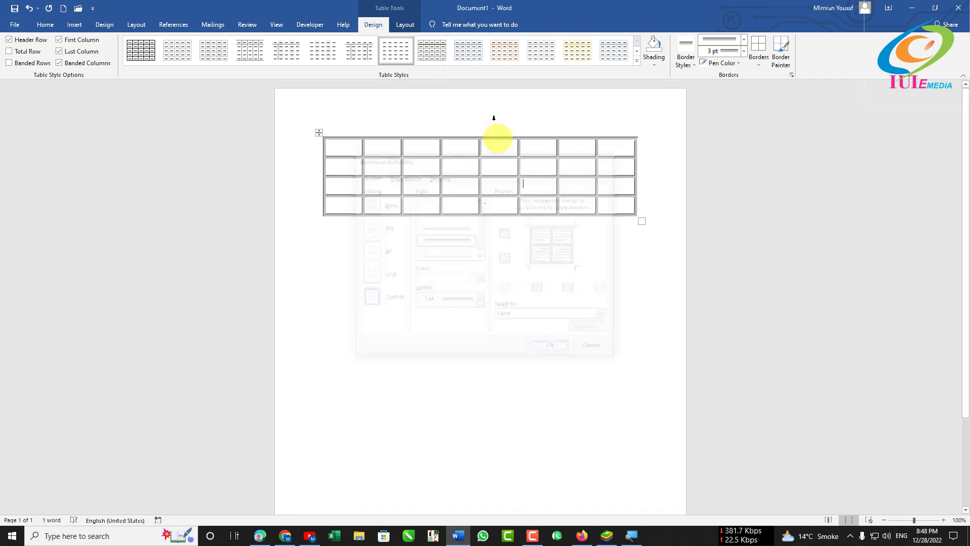